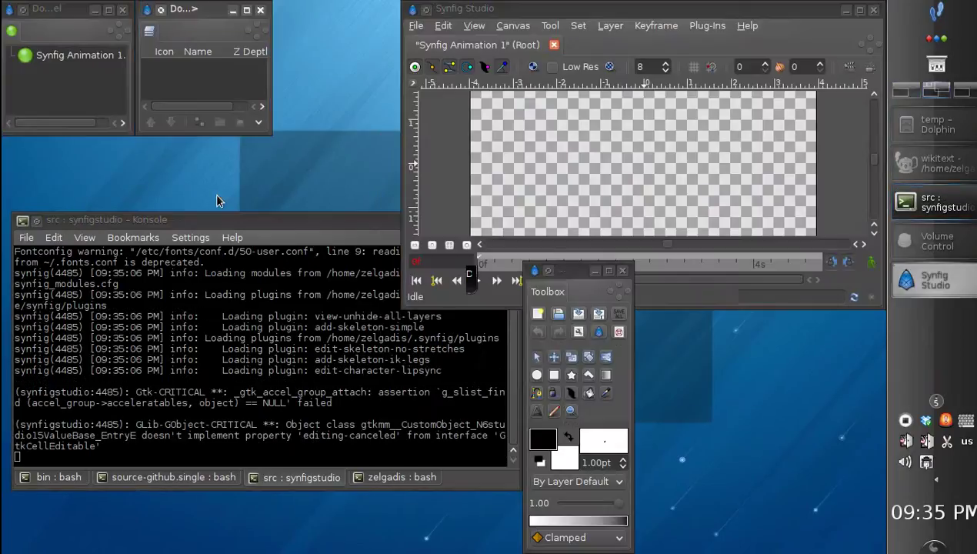
Step: Move the main window lower on screen and bring the Toolbox toward the left
left_click_drag(489, 10, 134, 196)
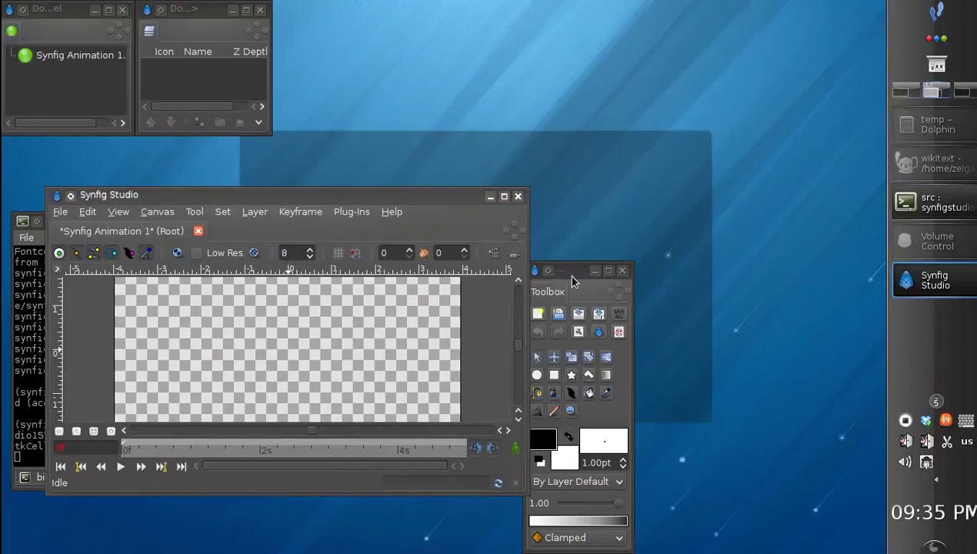
left_click_drag(573, 275, 64, 258)
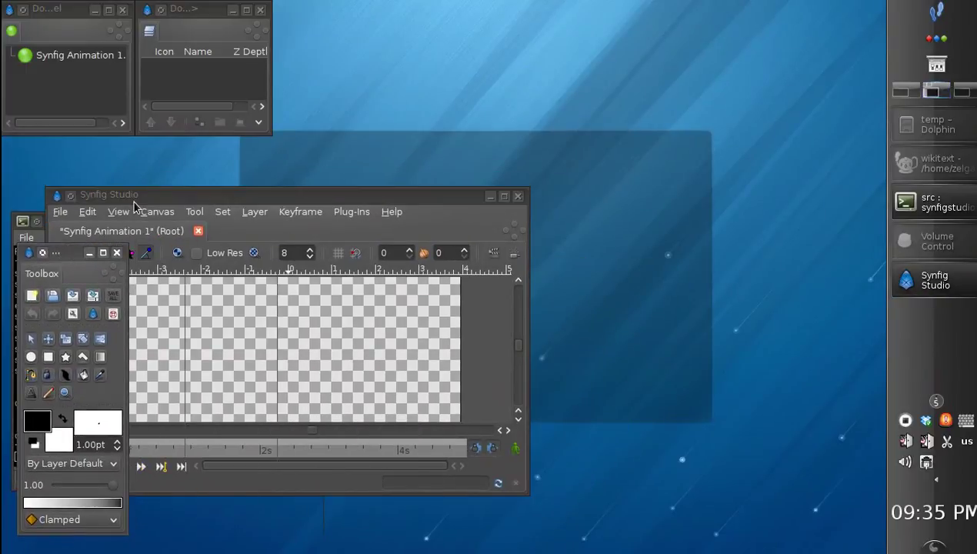
left_click_drag(135, 199, 240, 179)
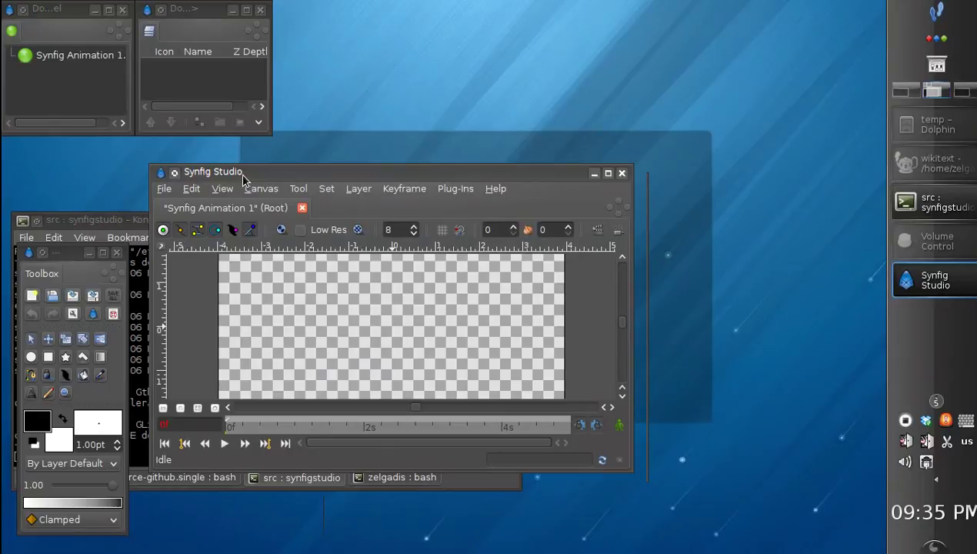
left_click_drag(243, 179, 221, 152)
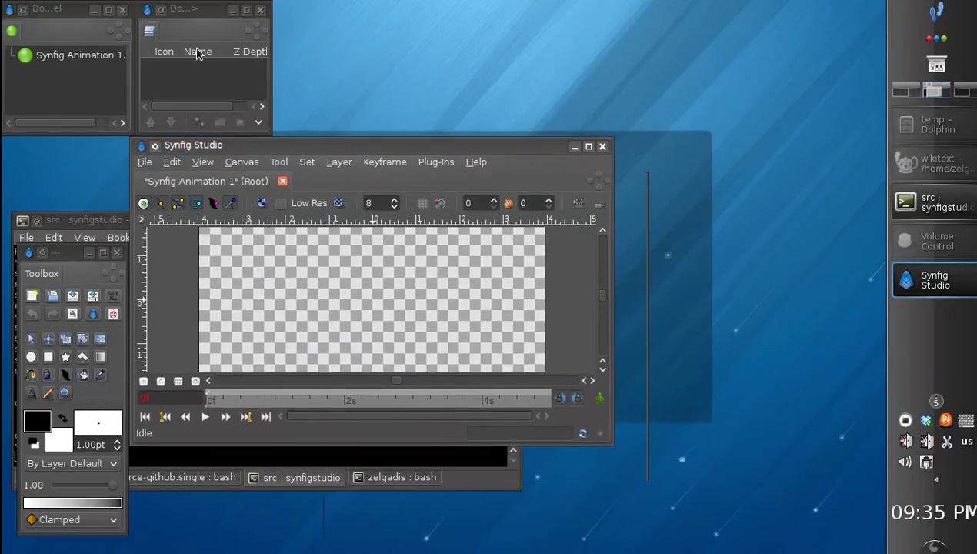
Step: Shift the Layers panel right and settle the Toolbox against the left screen edge
left_click_drag(194, 9, 233, 11)
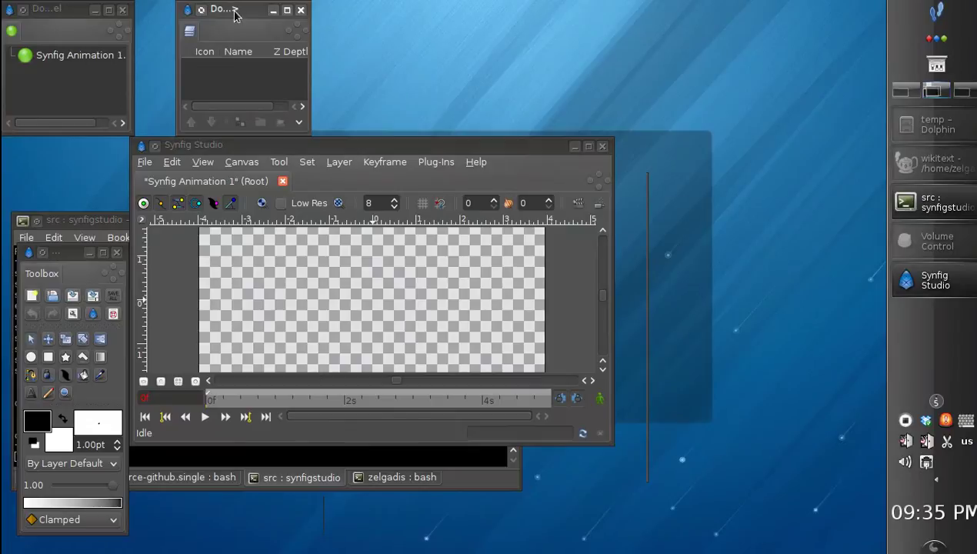
mouse_move(282, 147)
left_mouse_down()
mouse_move(291, 152)
mouse_move(280, 151)
left_mouse_up()
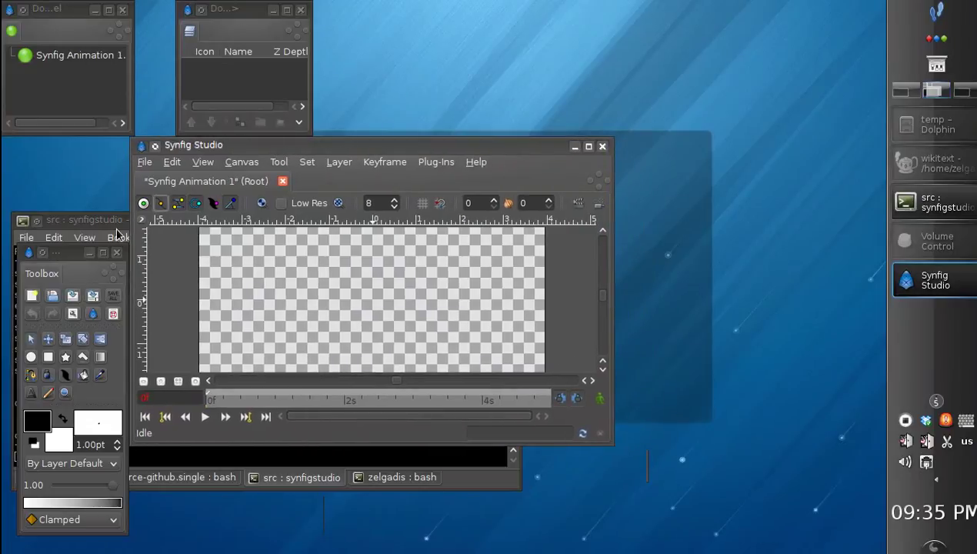
left_click(64, 257)
left_click_drag(64, 257, 45, 253)
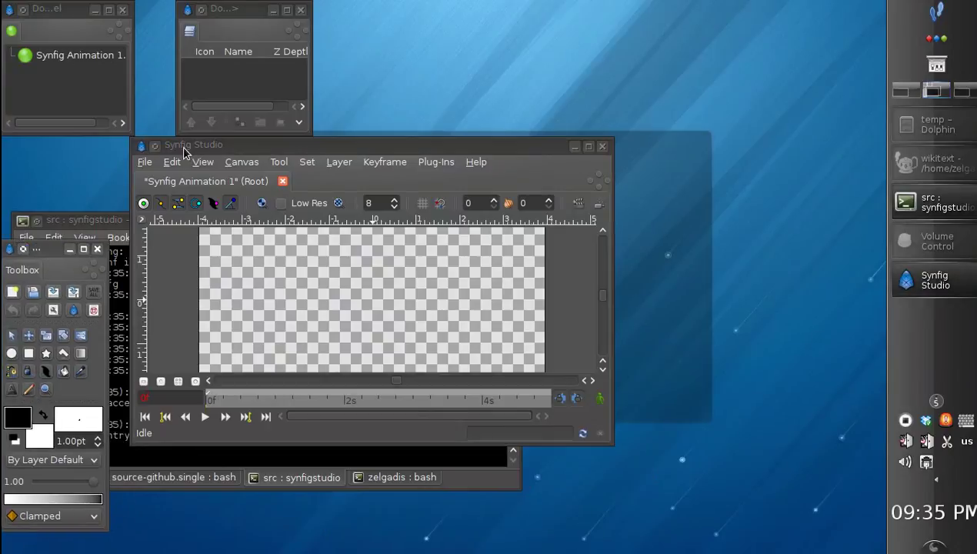
left_click_drag(182, 146, 163, 156)
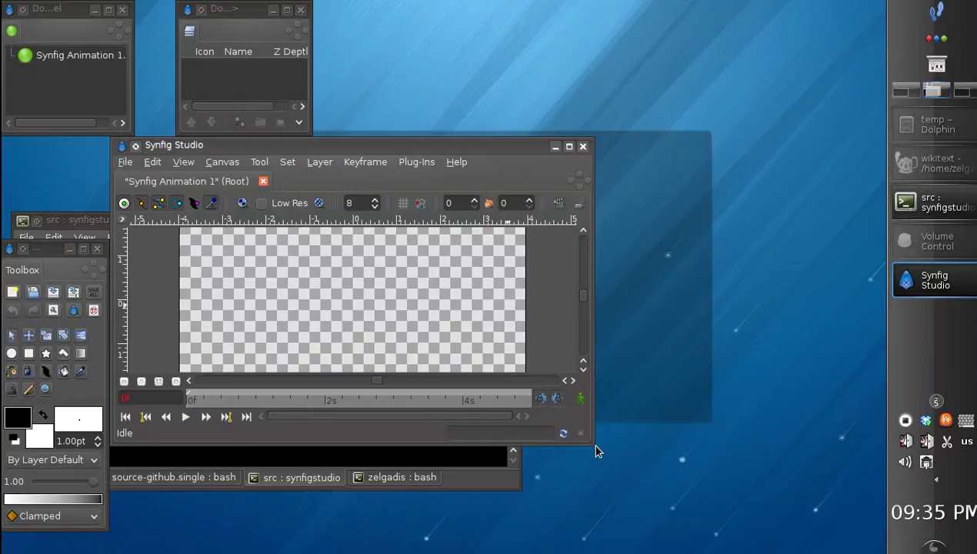
Step: Enlarge the main window from its corner and move it right
left_click_drag(593, 445, 620, 462)
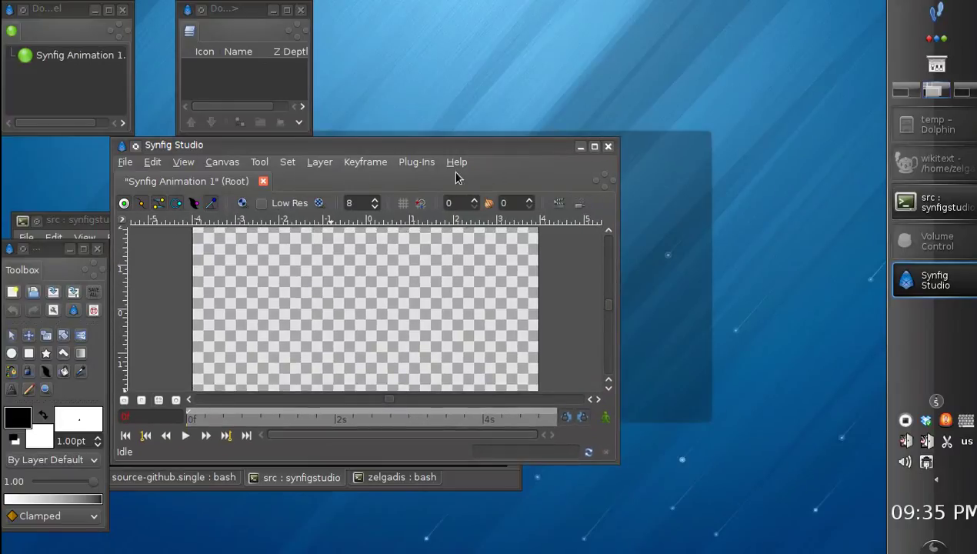
left_click_drag(530, 151, 574, 152)
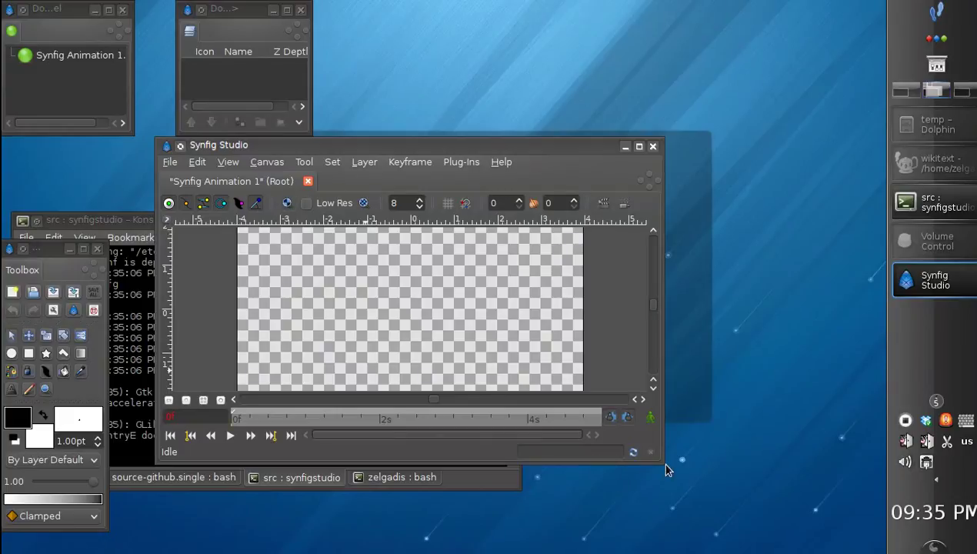
left_click_drag(664, 464, 674, 501)
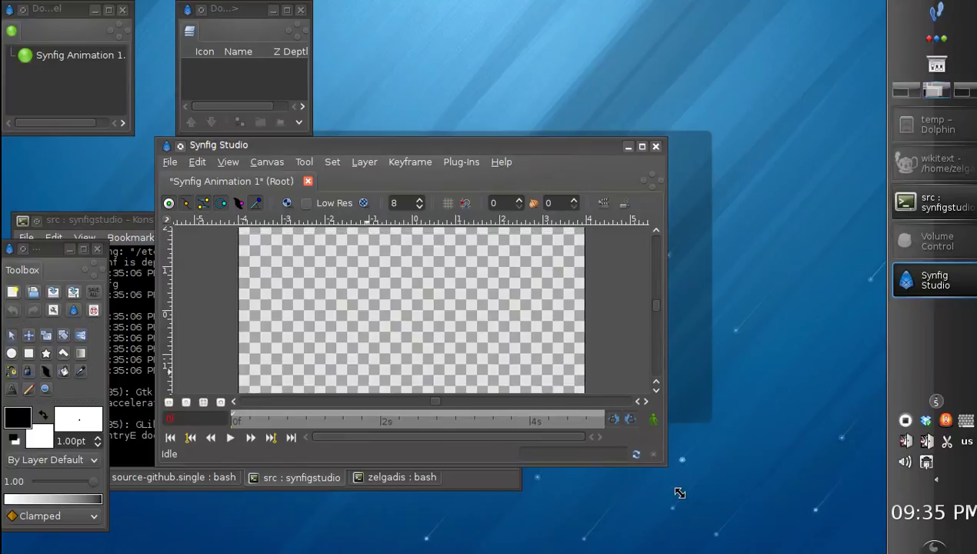
Step: Create a new animation document and draw a small white rectangle in it
left_click(169, 162)
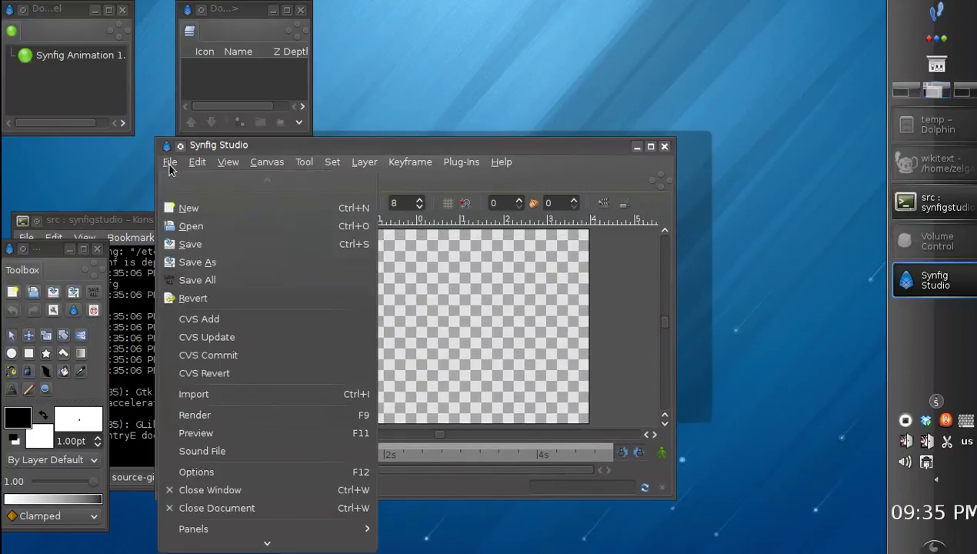
left_click(187, 208)
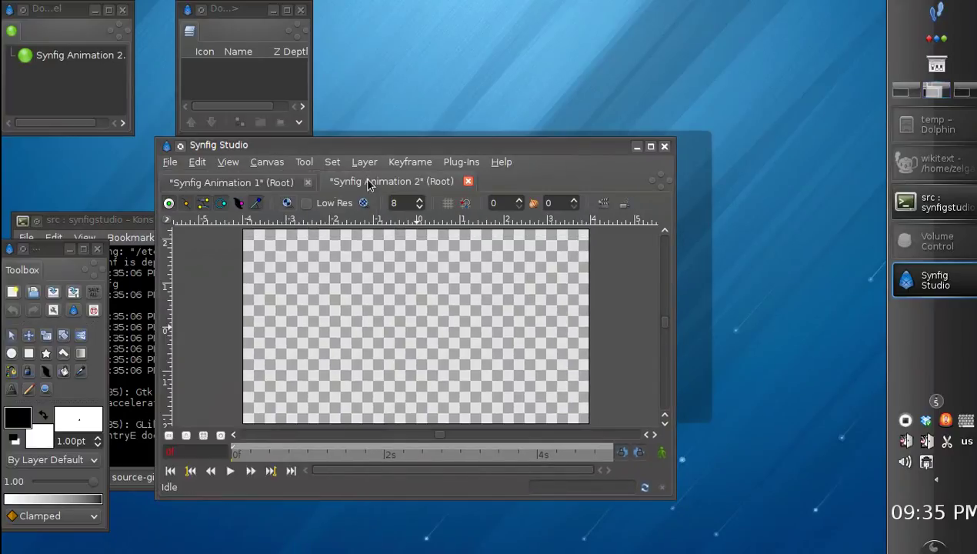
left_click(28, 354)
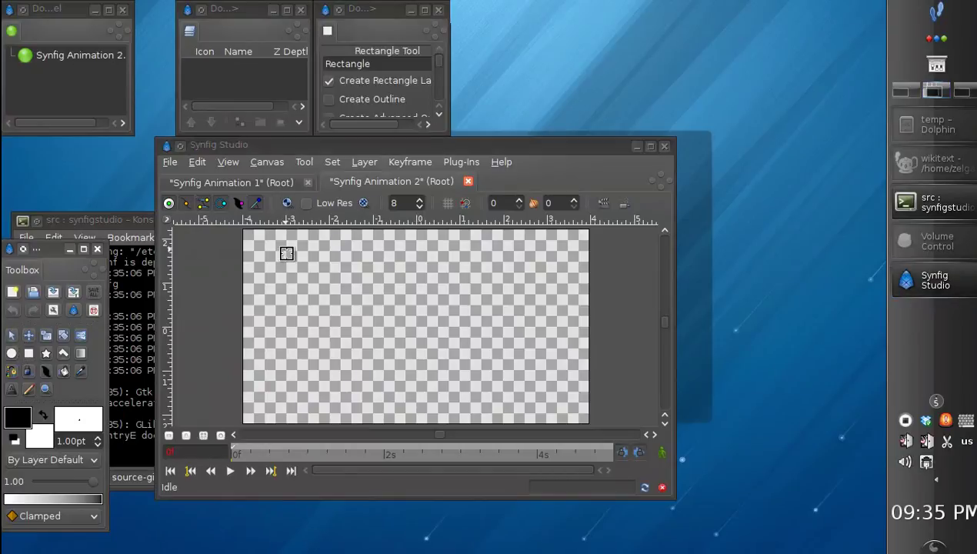
left_click_drag(282, 263, 374, 346)
left_click(12, 336)
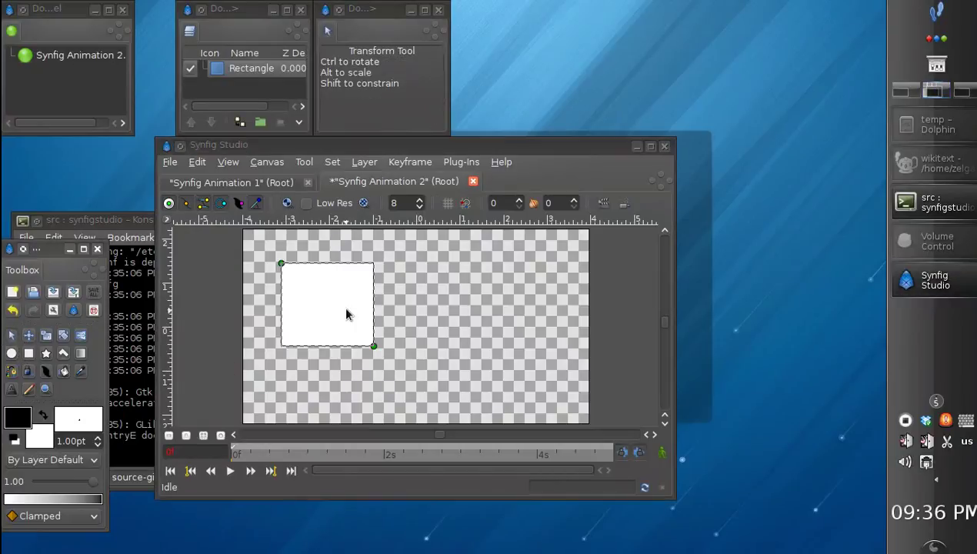
left_click_drag(374, 349, 362, 340)
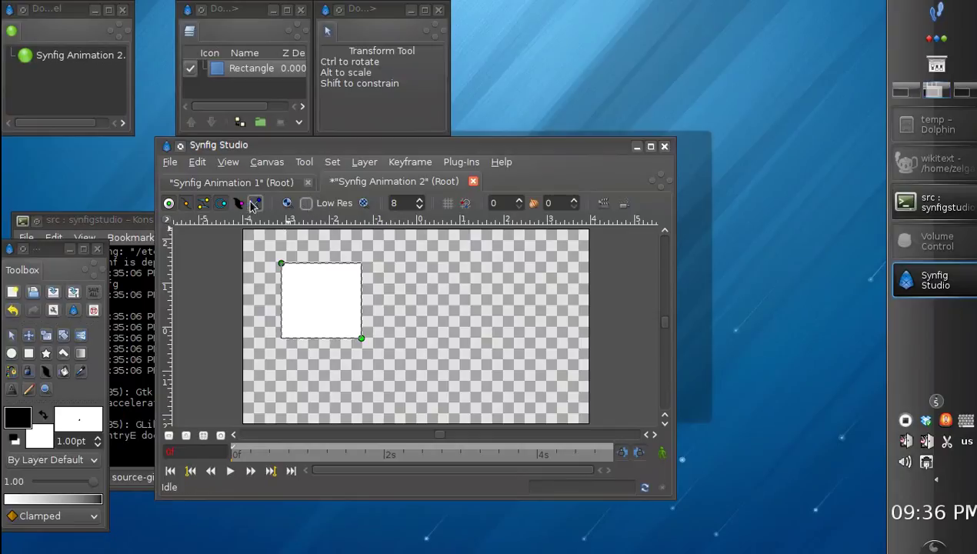
Step: Reselect the Transform tool and return to the empty Synfig Animation 1 document
left_click(10, 370)
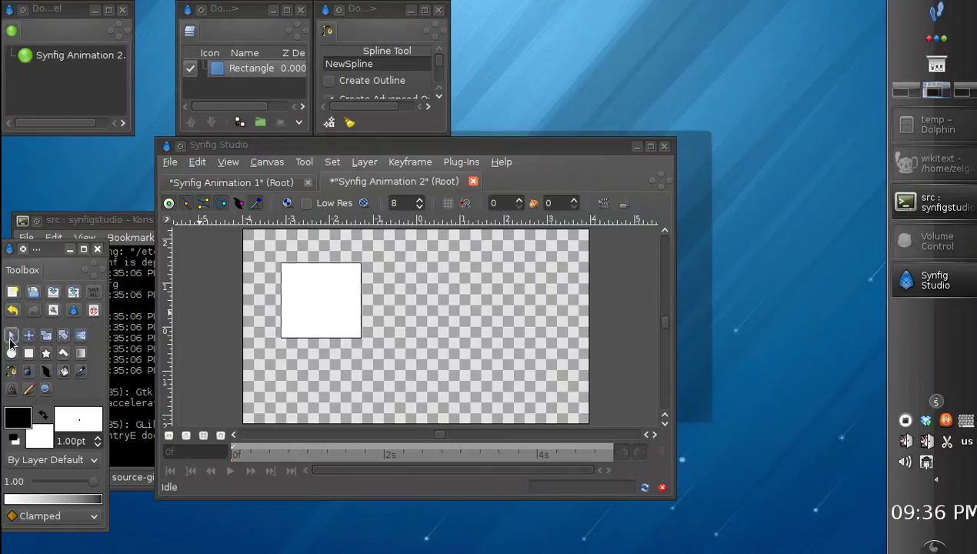
left_click(11, 334)
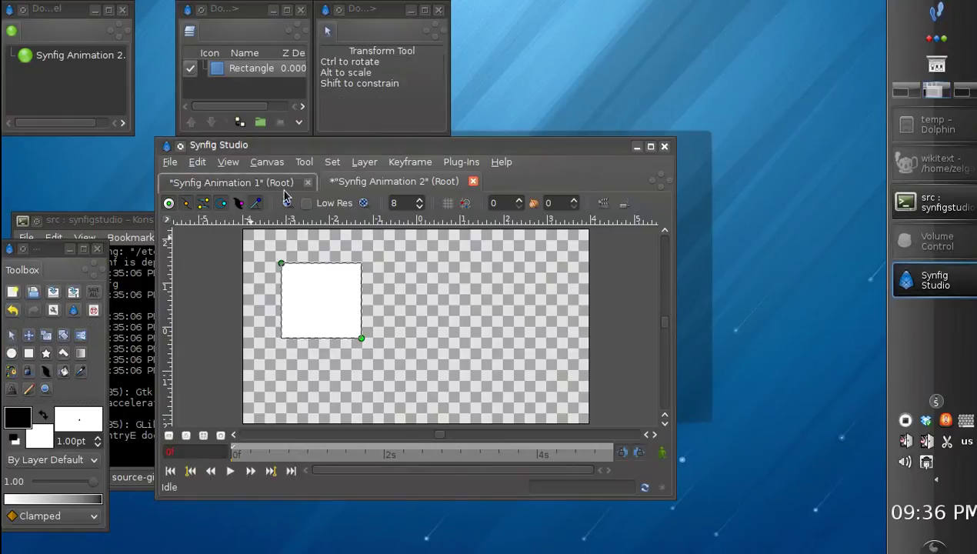
left_click(268, 185)
left_click(392, 185)
scroll(376, 185, "up", 1)
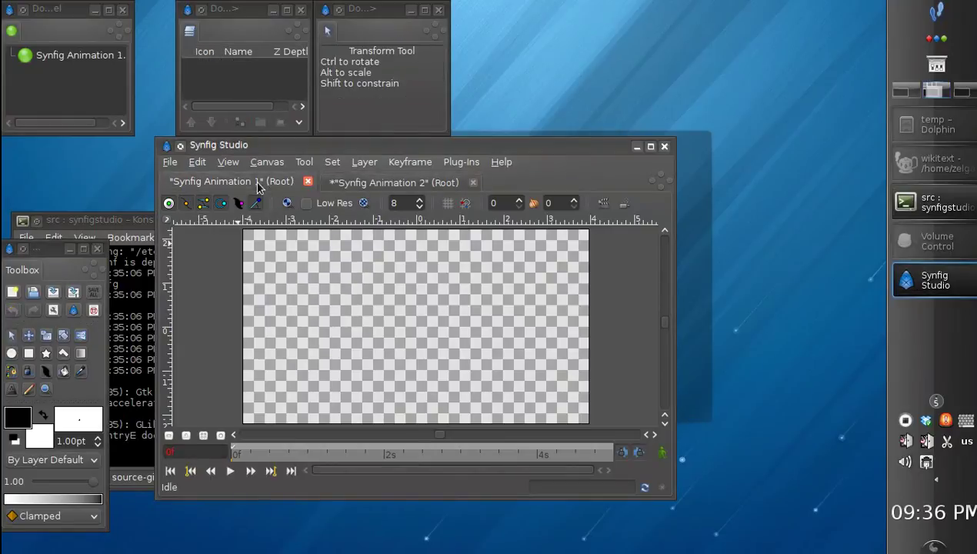
scroll(350, 185, "down", 1)
left_click(262, 184)
Step: Nudge the main window left and move the floating Tool Options panel right, above it
left_click_drag(348, 146, 329, 149)
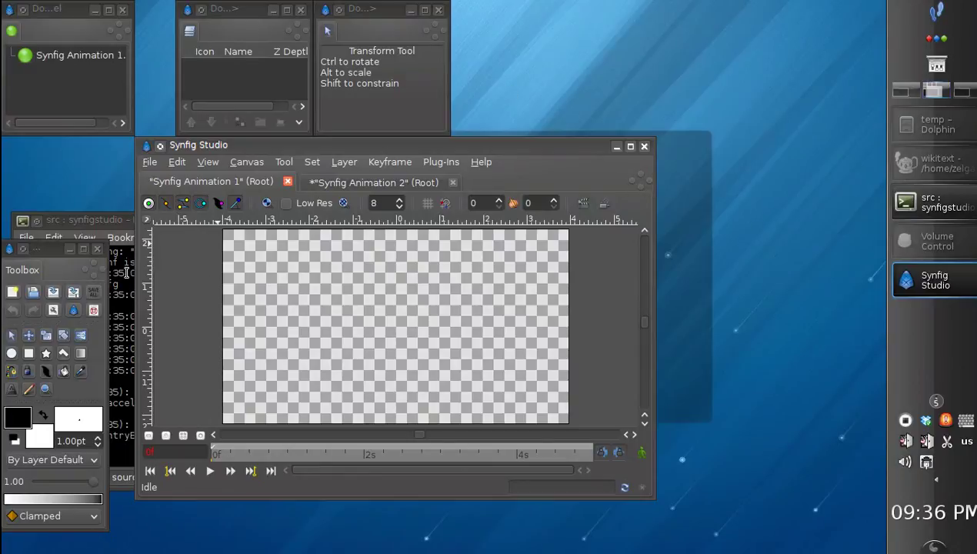
mouse_move(364, 148)
left_mouse_down()
mouse_move(352, 125)
mouse_move(350, 152)
mouse_move(341, 152)
left_mouse_up()
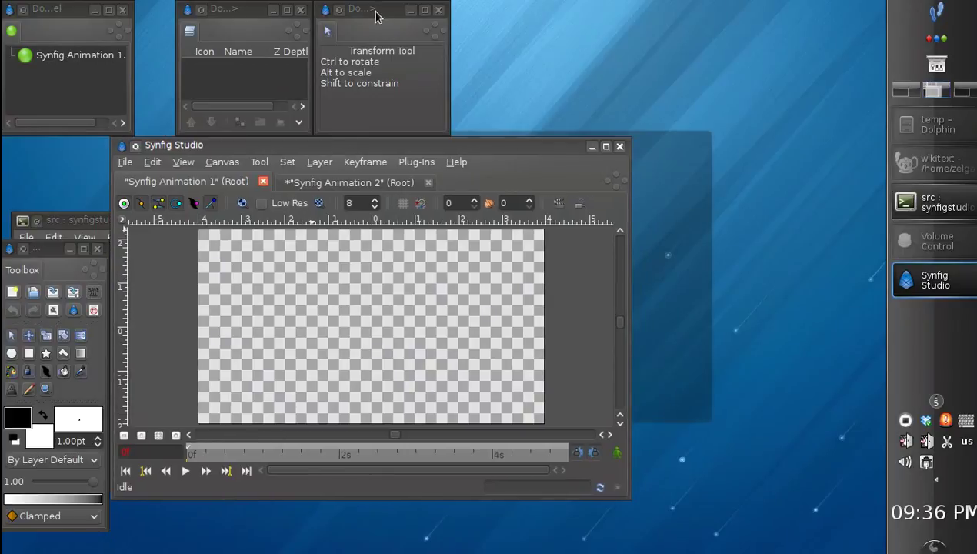
mouse_move(376, 14)
left_mouse_down()
mouse_move(426, 13)
mouse_move(400, 29)
left_mouse_up()
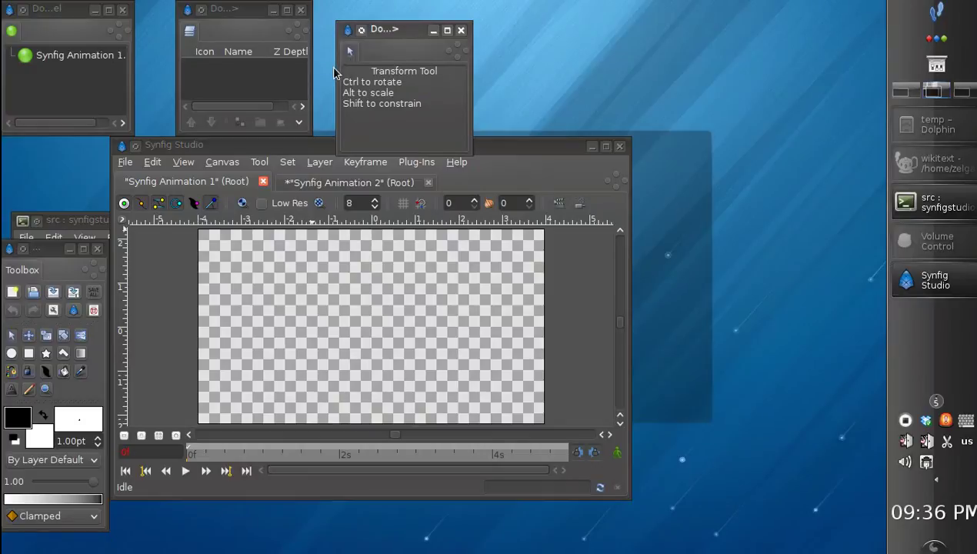
left_click_drag(290, 146, 288, 148)
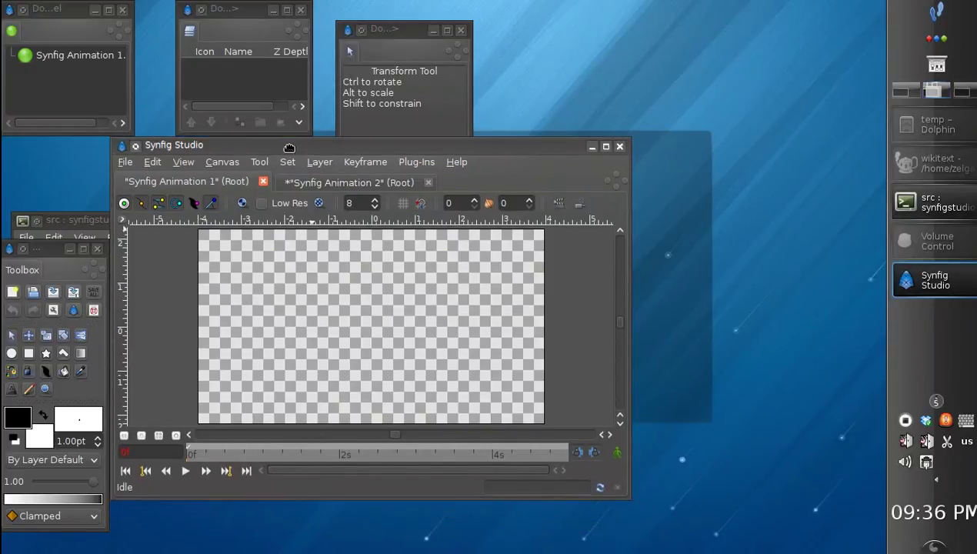
left_click_drag(381, 30, 409, 27)
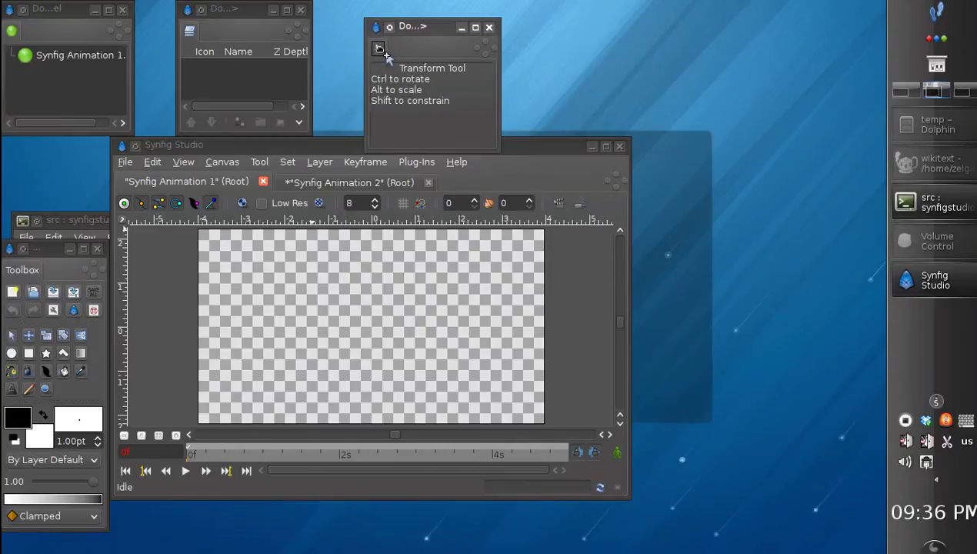
Step: Dock Tool Options, Layers below it, and the Canvas Browser as a tab into the main window
left_click_drag(380, 49, 630, 186)
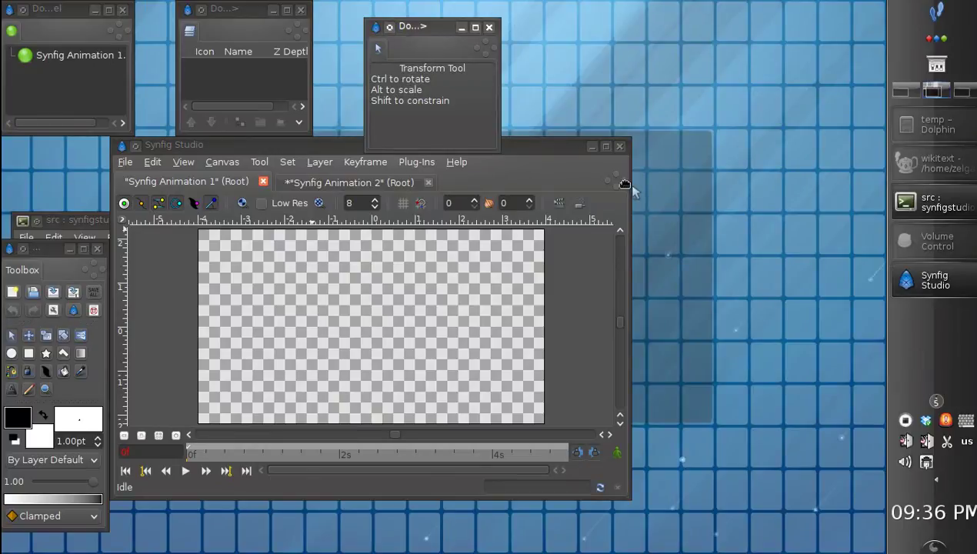
mouse_move(629, 186)
left_mouse_down()
mouse_move(643, 197)
mouse_move(624, 182)
mouse_move(707, 70)
left_mouse_up()
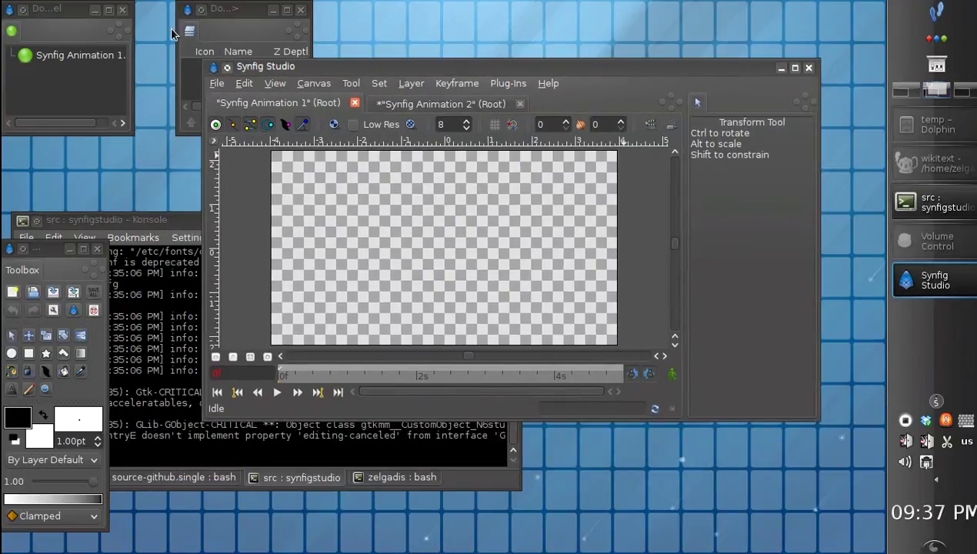
mouse_move(189, 31)
left_mouse_down()
mouse_move(801, 150)
mouse_move(717, 106)
mouse_move(804, 107)
left_mouse_up()
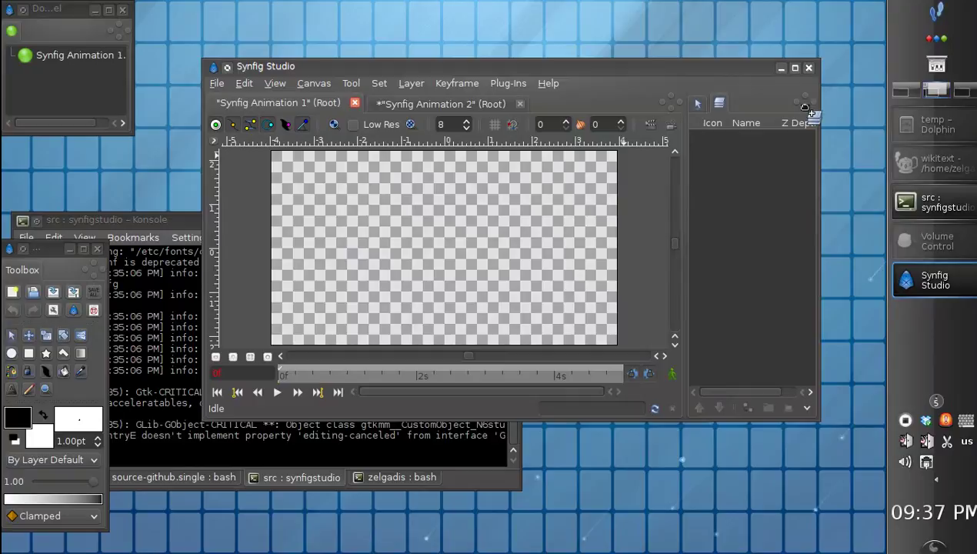
left_click_drag(805, 107, 806, 113)
left_click_drag(744, 206, 737, 217)
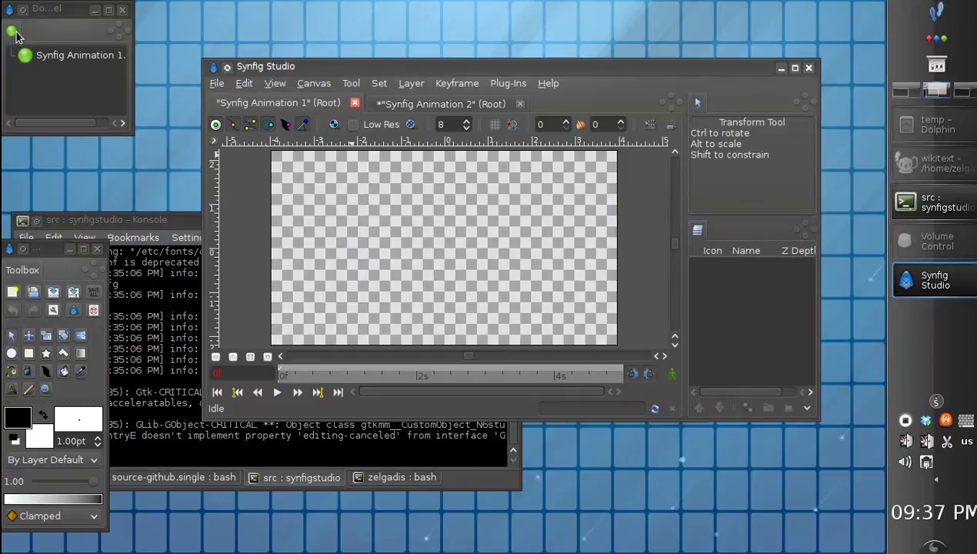
left_click_drag(88, 62, 726, 111)
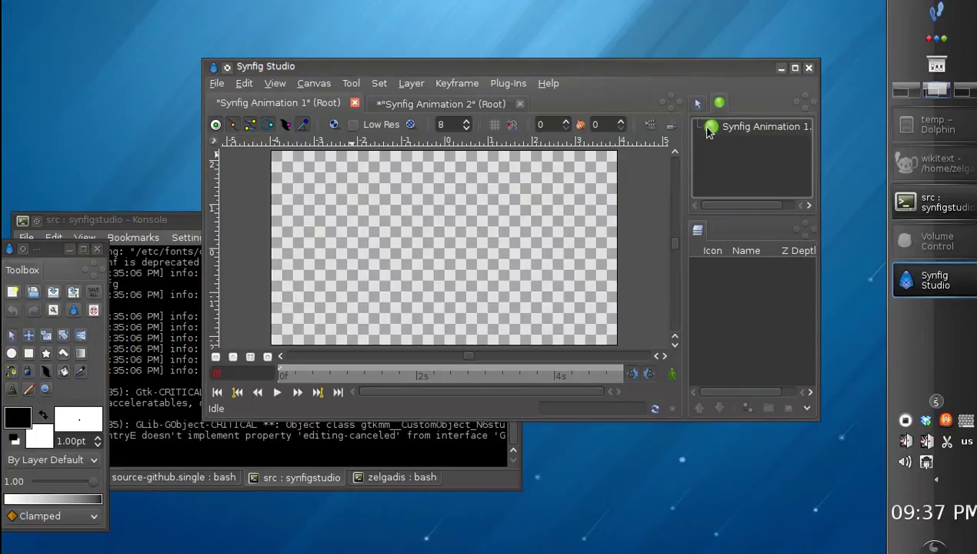
Step: Move the floating Toolbox up beside the main window and adjust its height
mouse_move(44, 248)
left_mouse_down()
mouse_move(113, 167)
mouse_move(98, 164)
mouse_move(90, 60)
left_mouse_up()
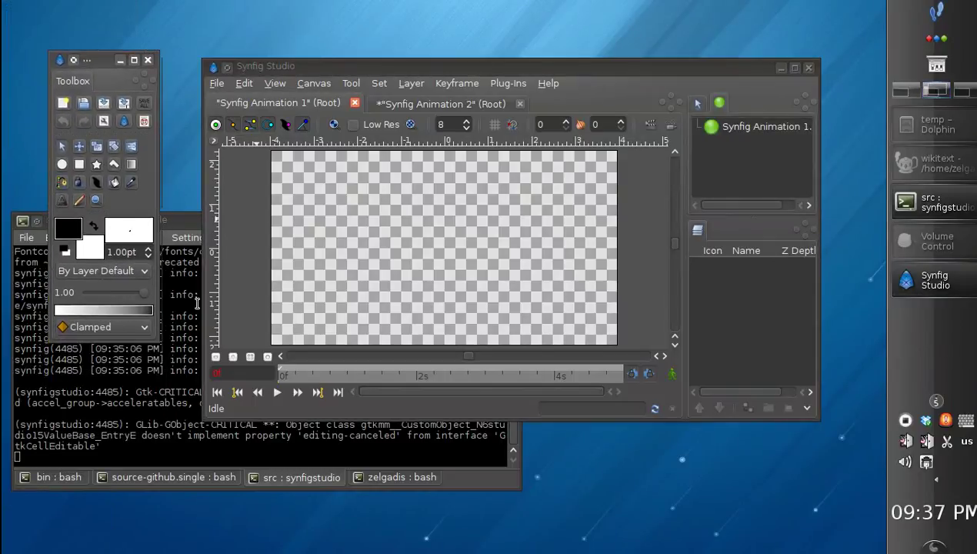
left_click_drag(157, 339, 143, 351)
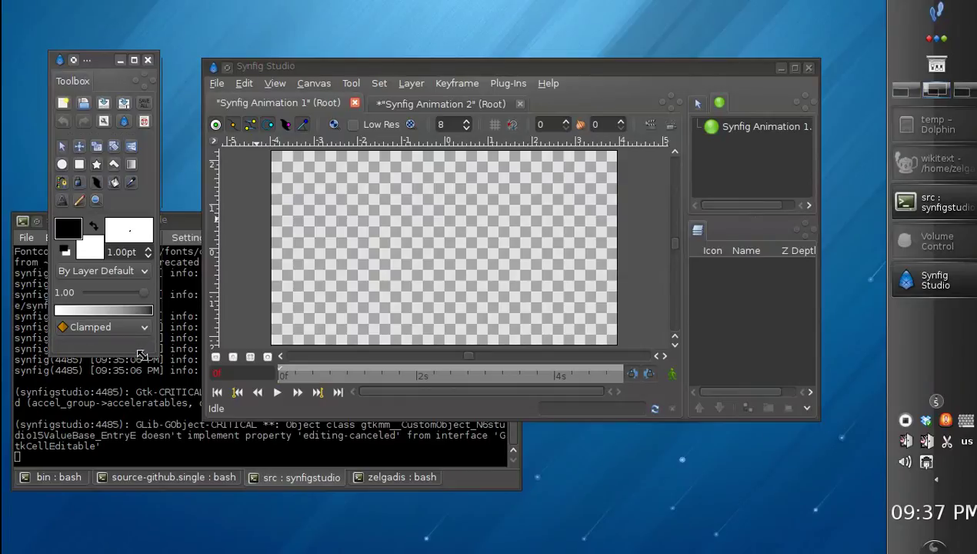
left_click_drag(143, 351, 146, 339)
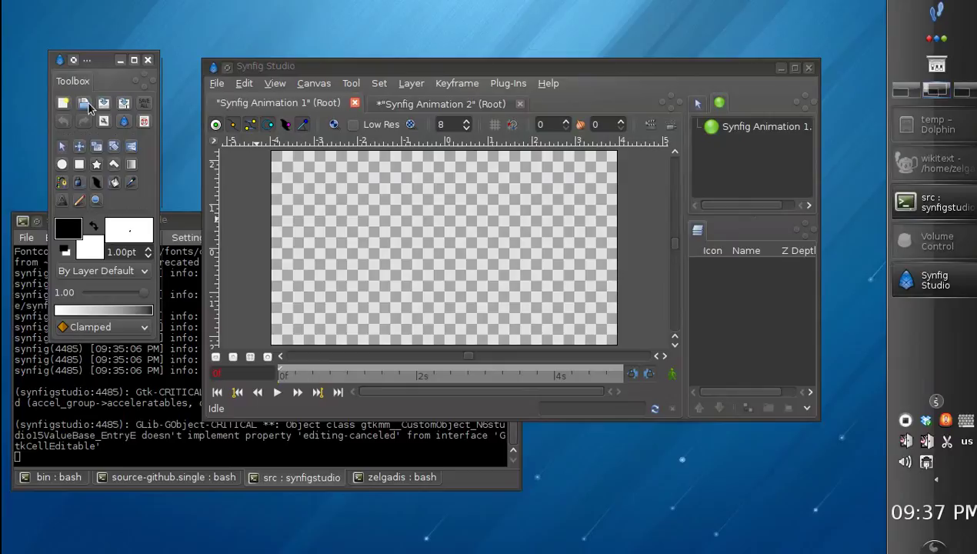
left_click_drag(89, 68, 130, 71)
Step: Dock the Toolbox into the main window, then drag it back out to float
left_click_drag(104, 104, 663, 100)
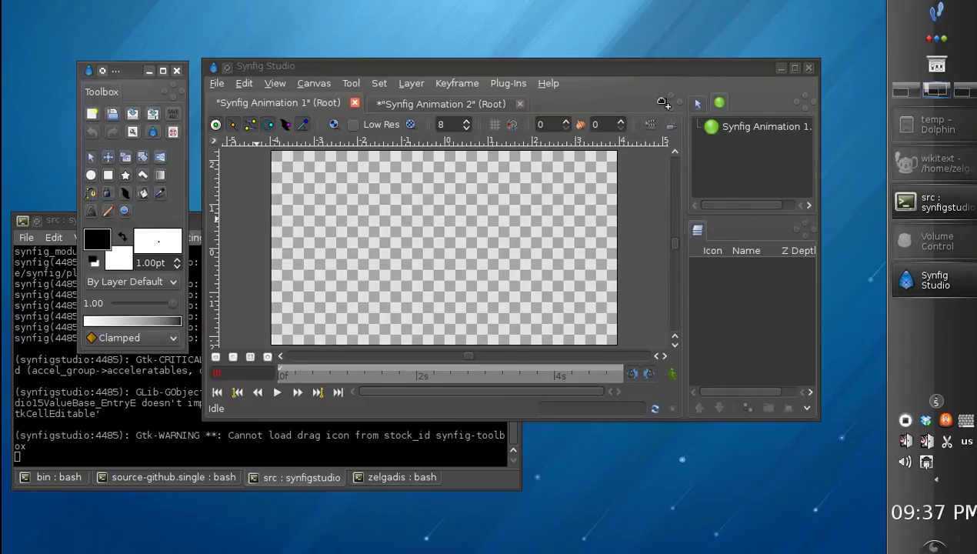
left_click_drag(662, 102, 663, 101)
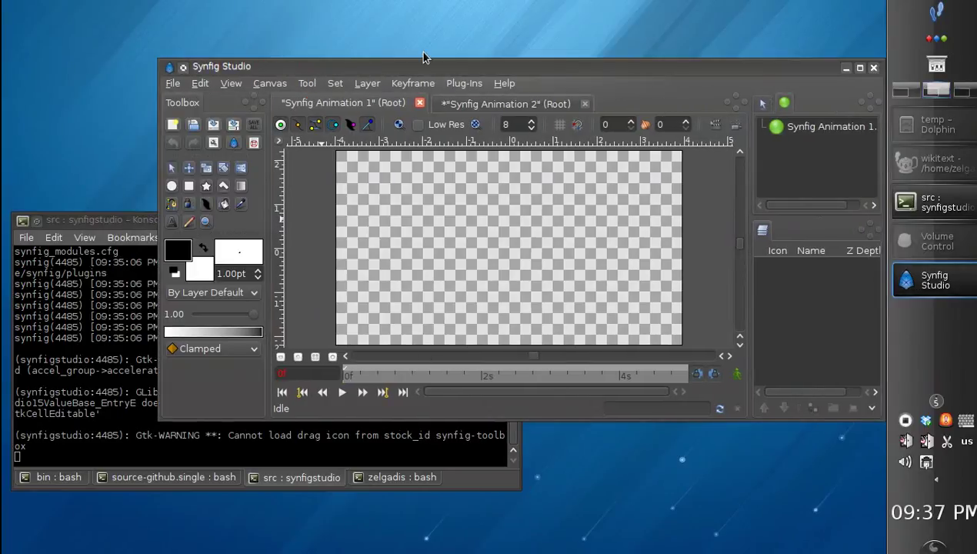
left_click_drag(390, 70, 323, 66)
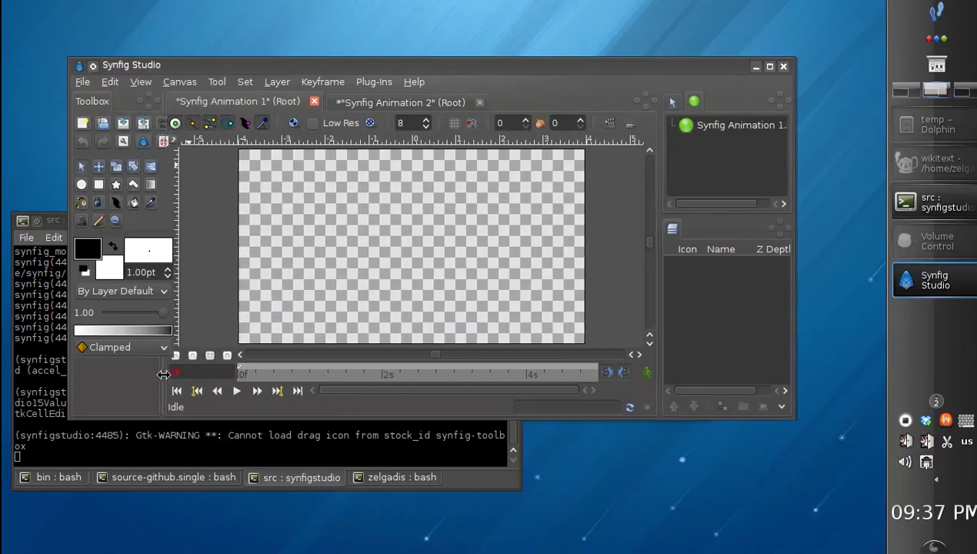
left_click_drag(179, 384, 178, 377)
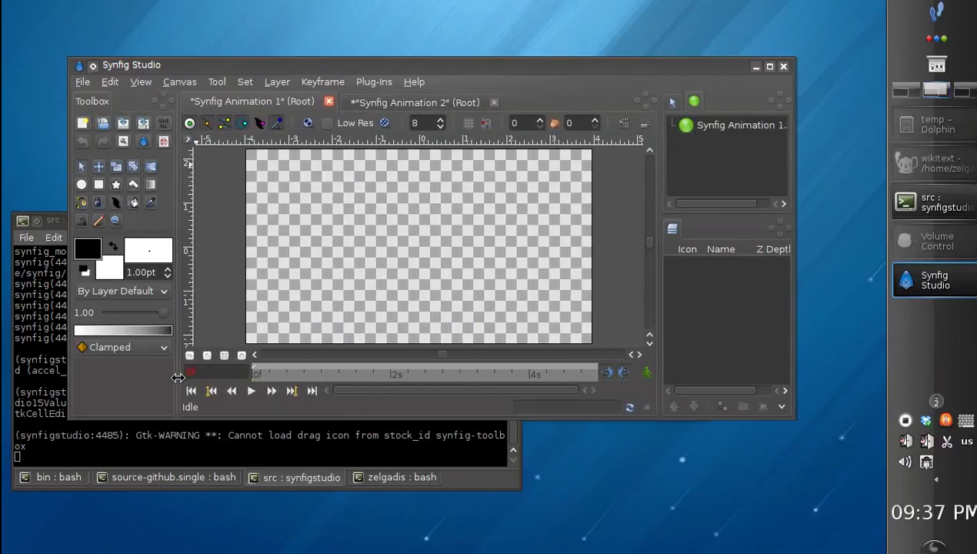
left_click_drag(92, 101, 107, 131)
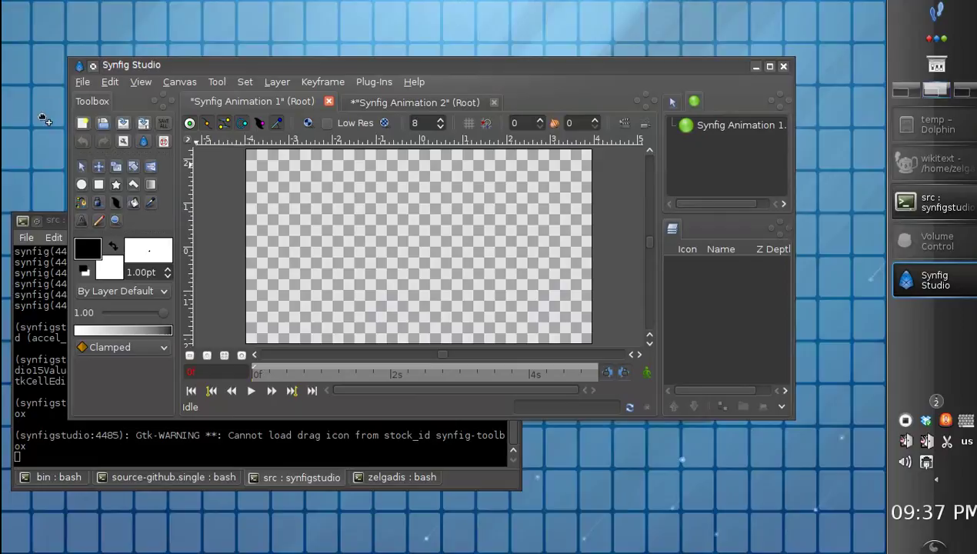
Step: Open the Parameters panel and dock it beneath the canvas
left_click_drag(210, 71, 227, 61)
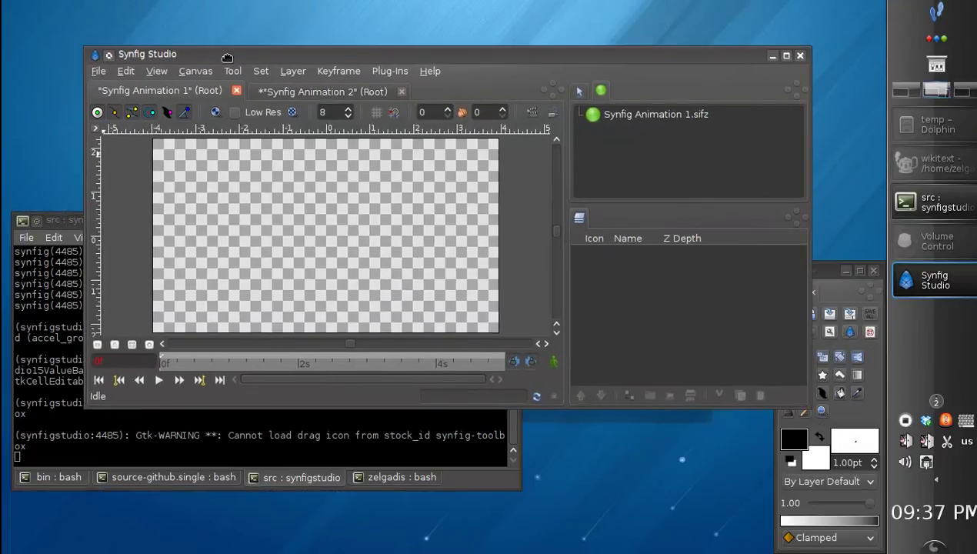
left_click(99, 71)
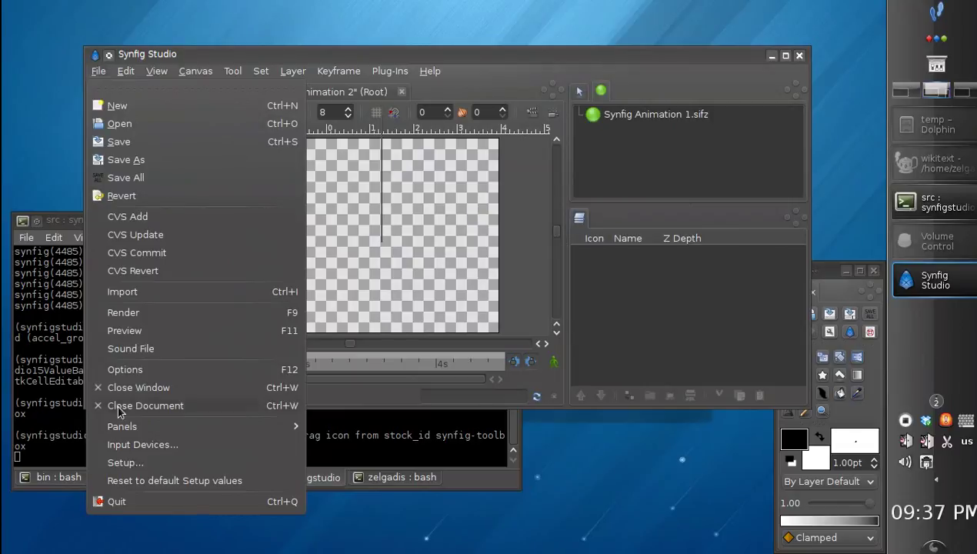
mouse_move(122, 427)
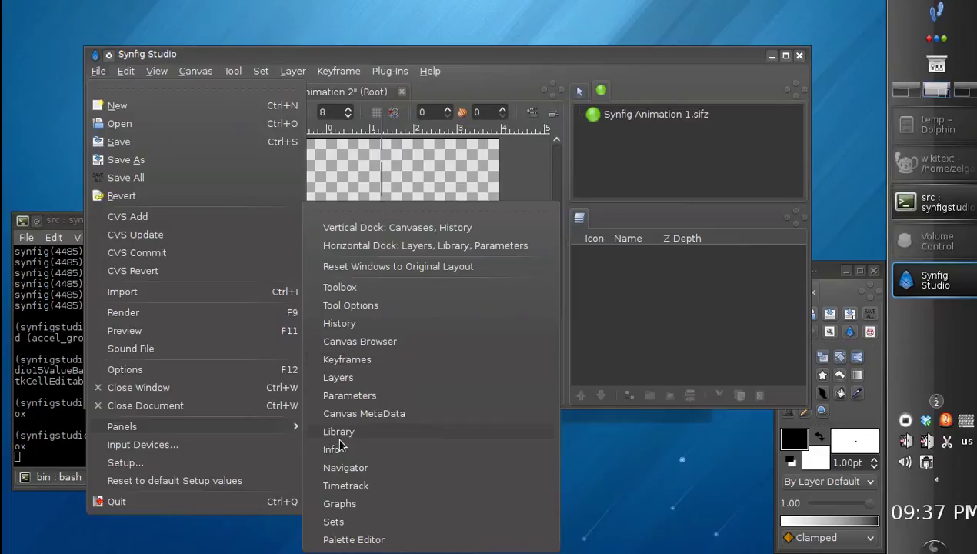
left_click(340, 394)
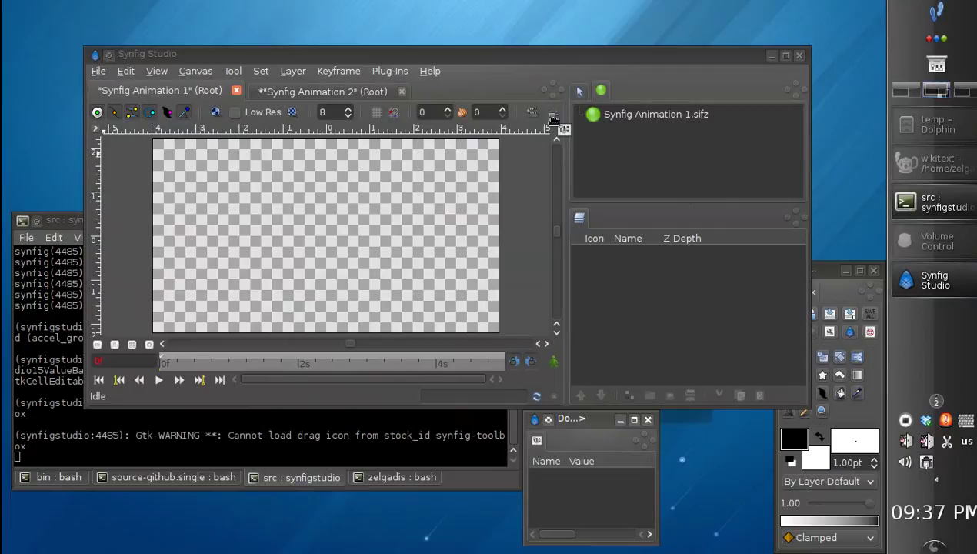
left_click_drag(550, 344, 553, 98)
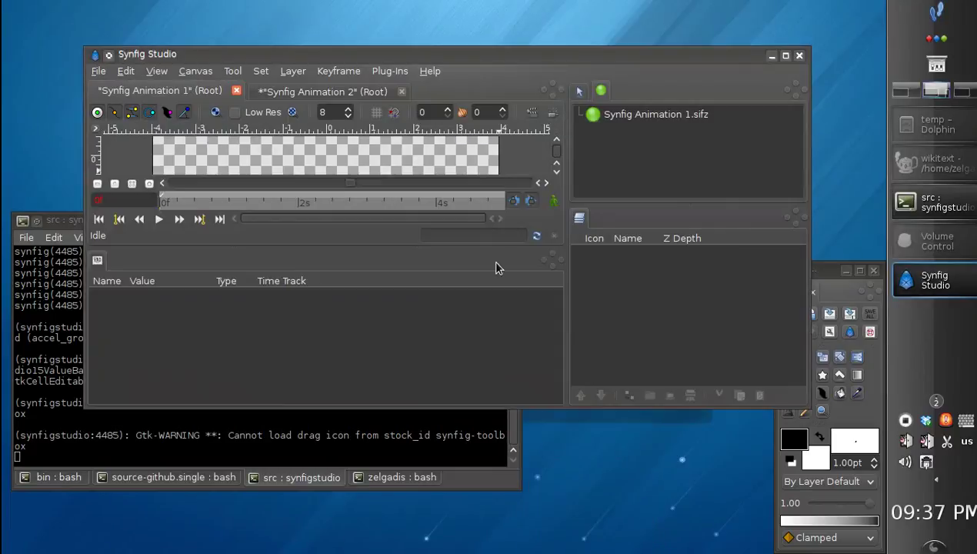
Step: Enlarge the main window and give the canvas more height and width
left_click_drag(334, 53, 283, 17)
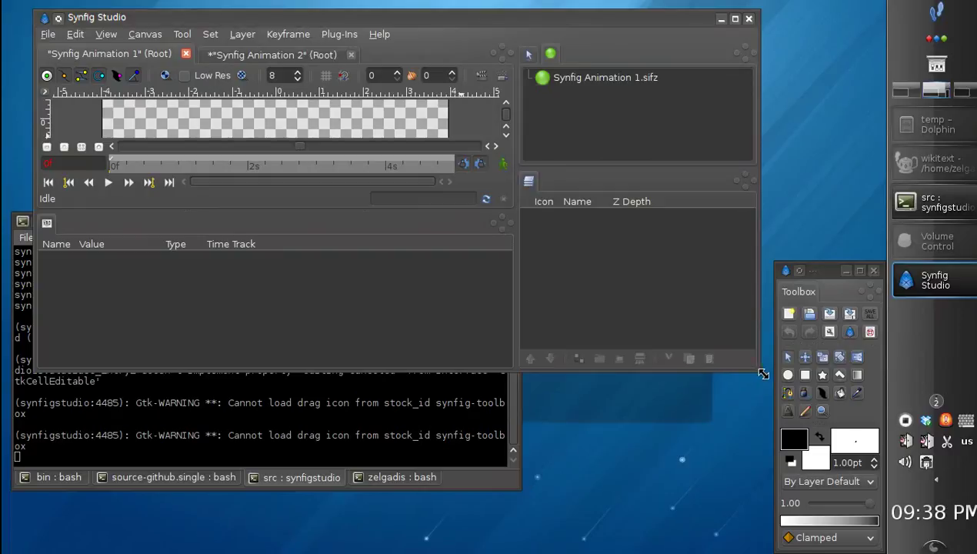
left_click_drag(762, 374, 780, 517)
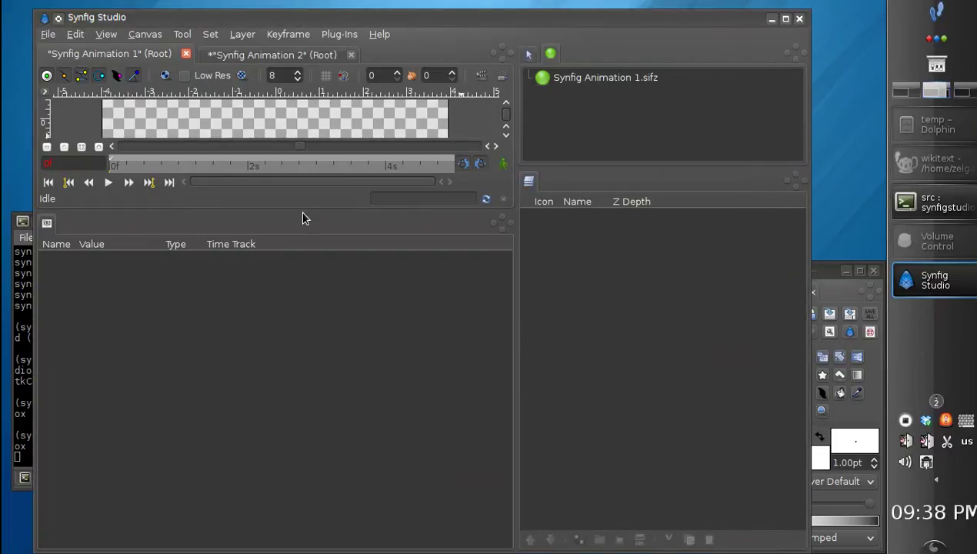
mouse_move(303, 210)
left_mouse_down()
mouse_move(287, 340)
mouse_move(299, 374)
left_mouse_up()
left_click_drag(515, 334, 605, 340)
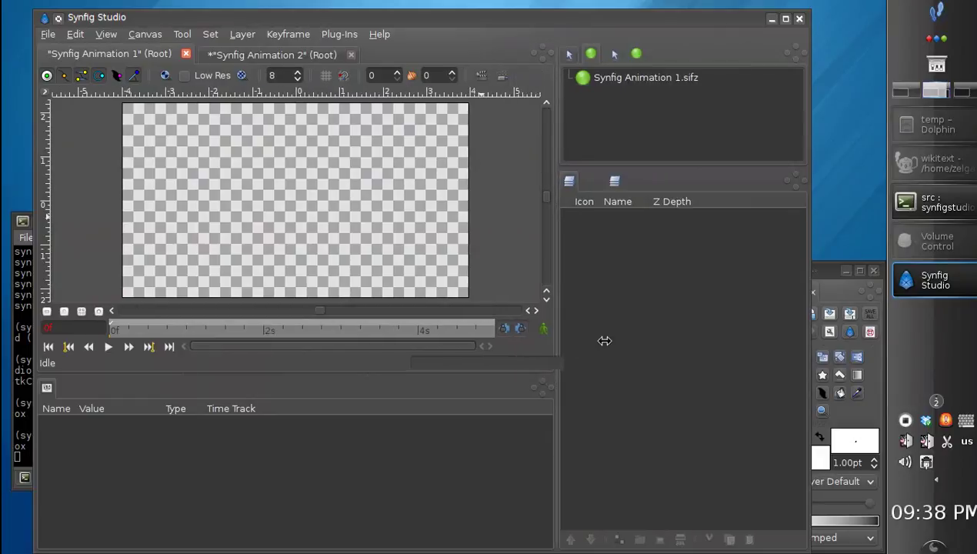
Step: Dock the Timetrack panel beside Parameters and widen Parameters to show its Type column
left_click(47, 35)
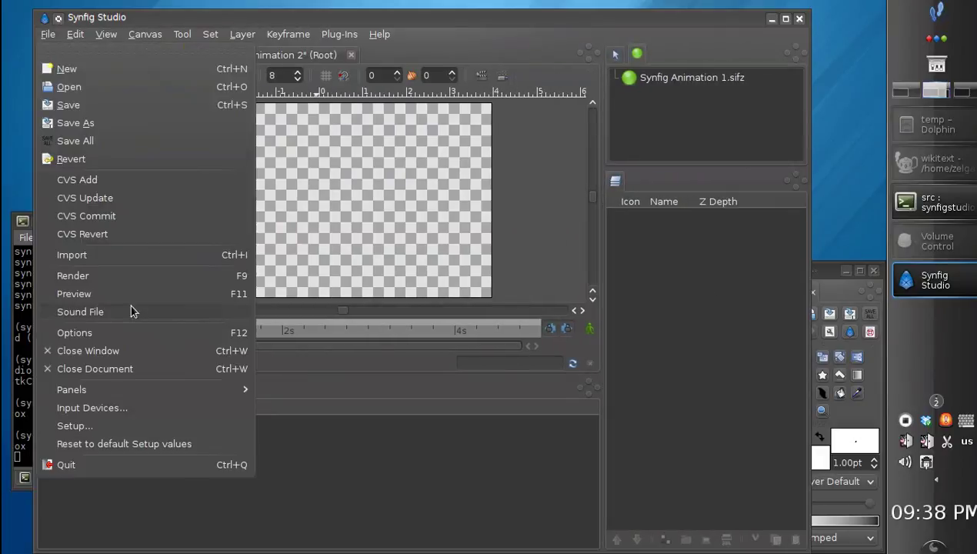
mouse_move(72, 389)
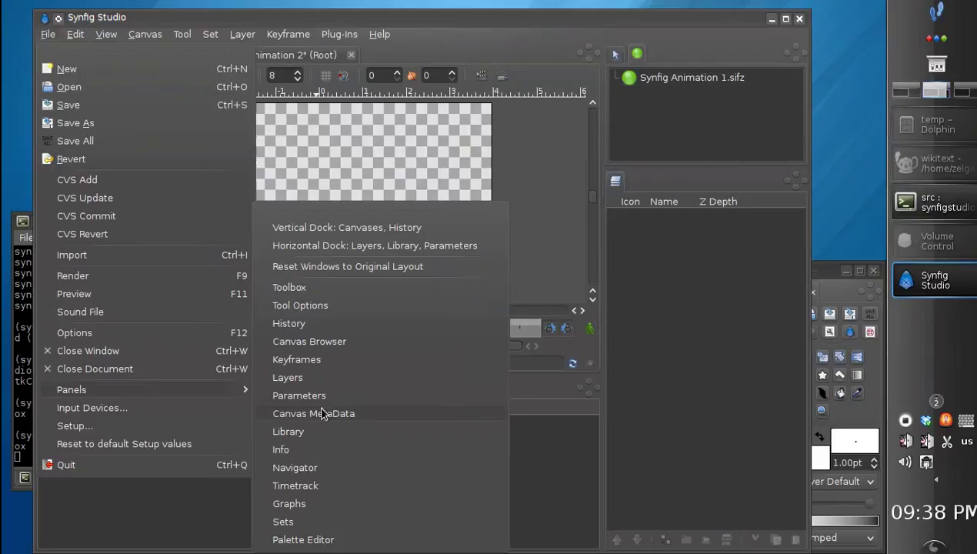
left_click(318, 487)
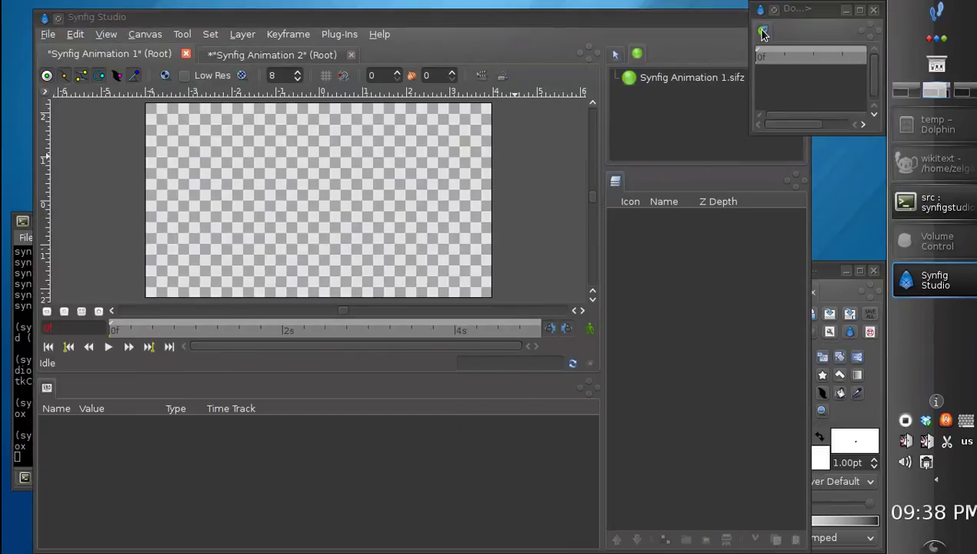
mouse_move(762, 30)
left_mouse_down()
mouse_move(521, 346)
mouse_move(594, 391)
left_mouse_up()
left_click_drag(168, 452, 203, 456)
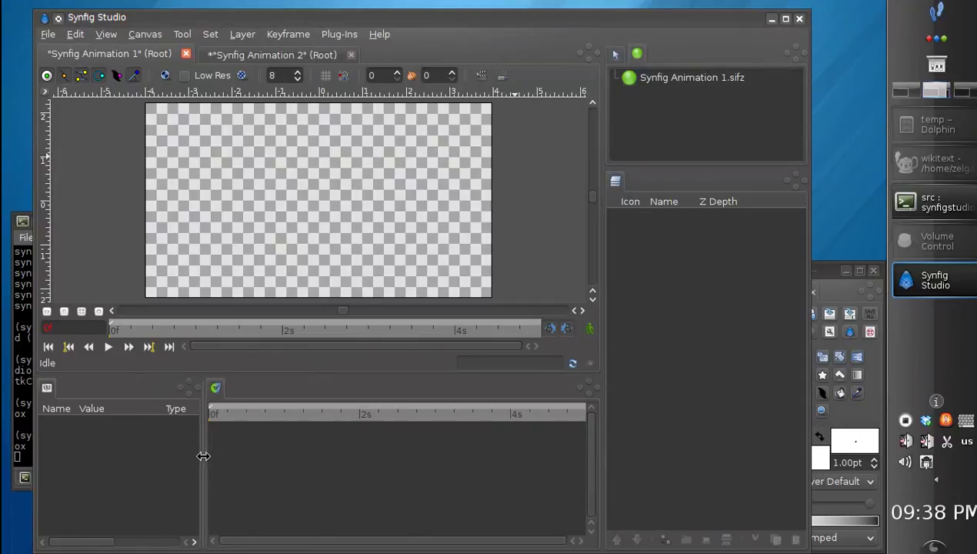
Step: Open the Navigator panel and dock it together with the Canvas Browser
left_click(48, 35)
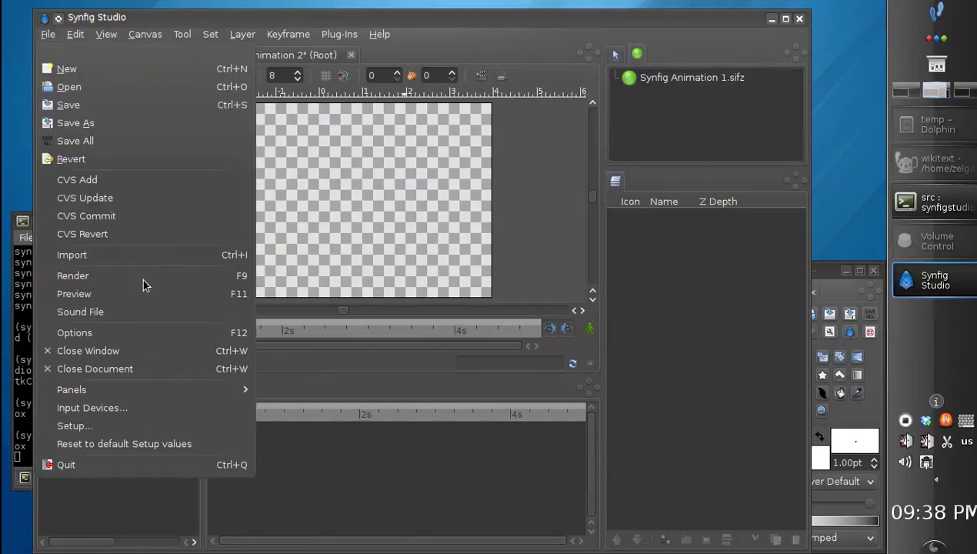
mouse_move(71, 390)
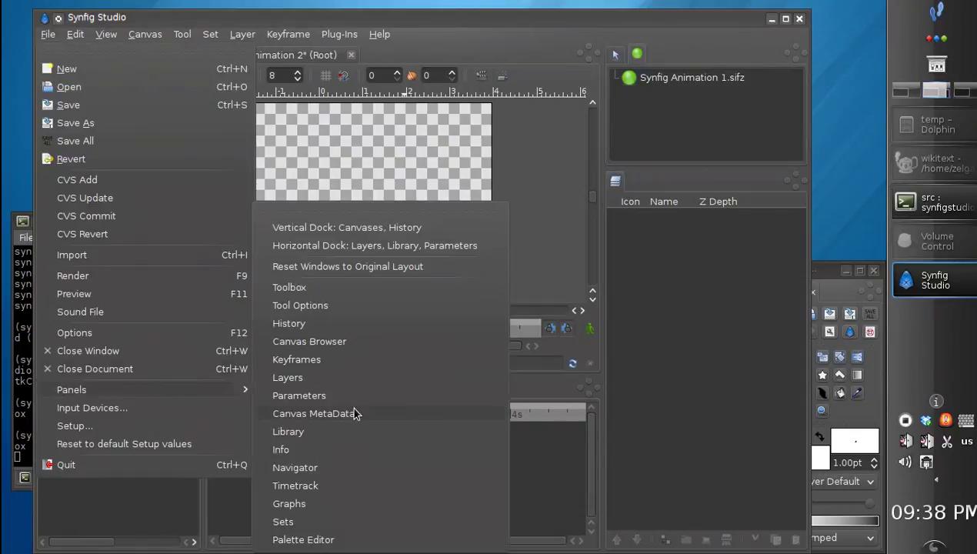
left_click(327, 471)
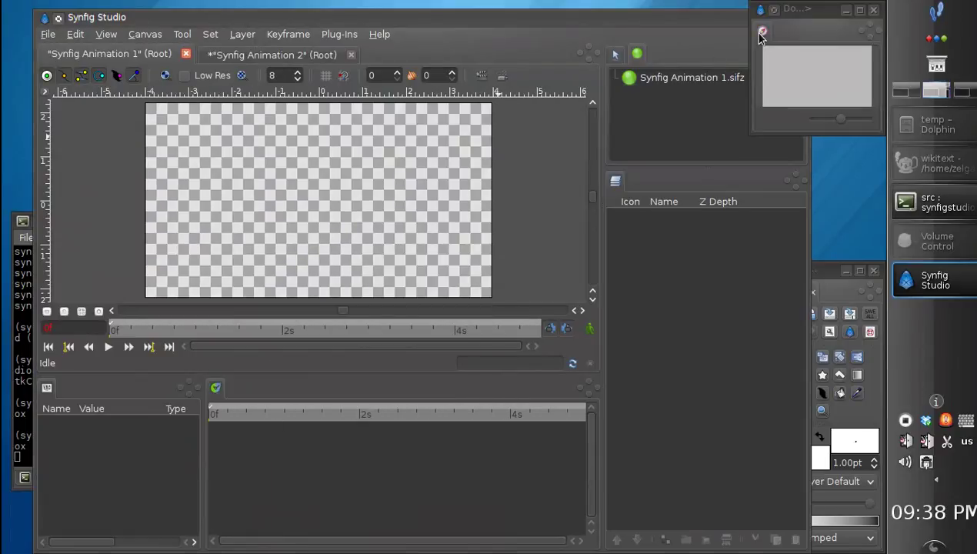
left_click_drag(759, 36, 661, 83)
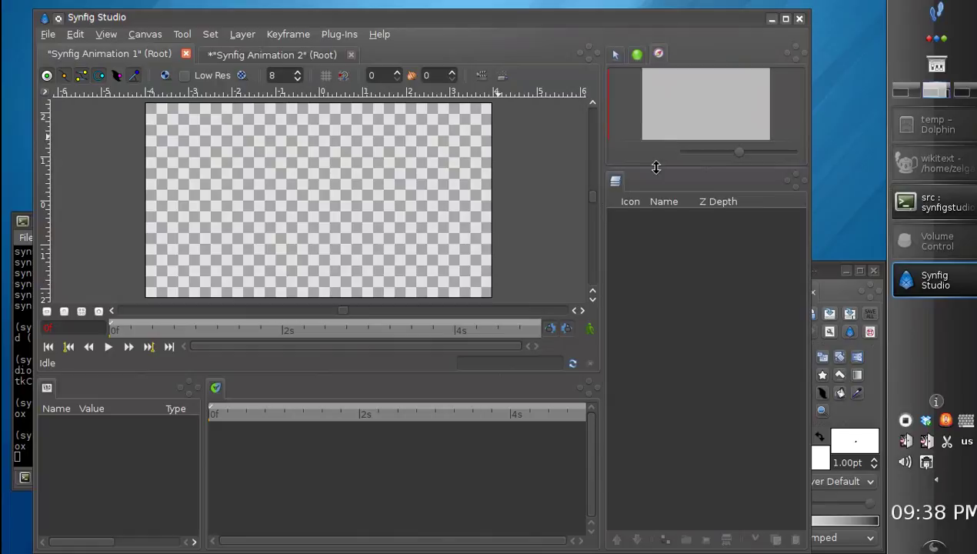
Step: Dock the floating Toolbox into the main window's left side and shift the window right
left_click(46, 35)
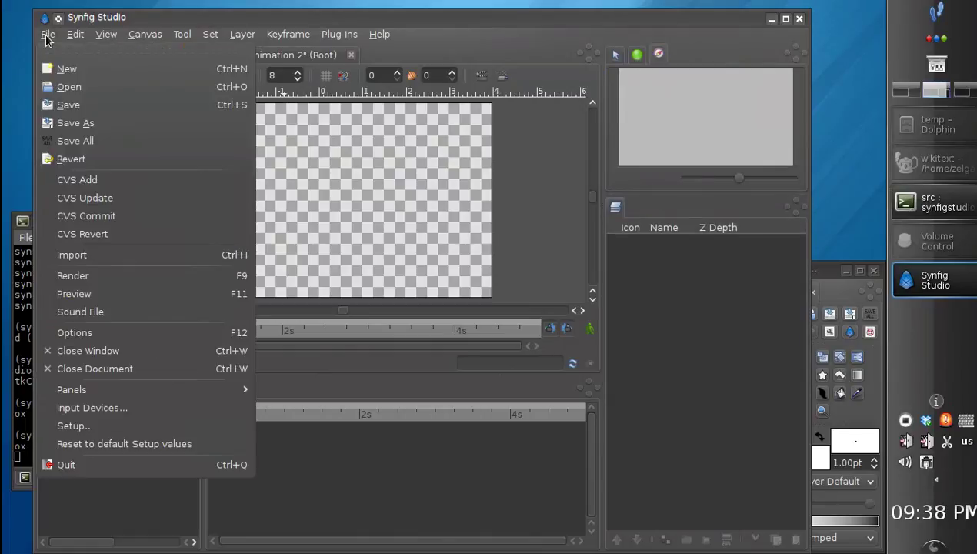
left_click(823, 272)
left_click_drag(822, 272, 638, 255)
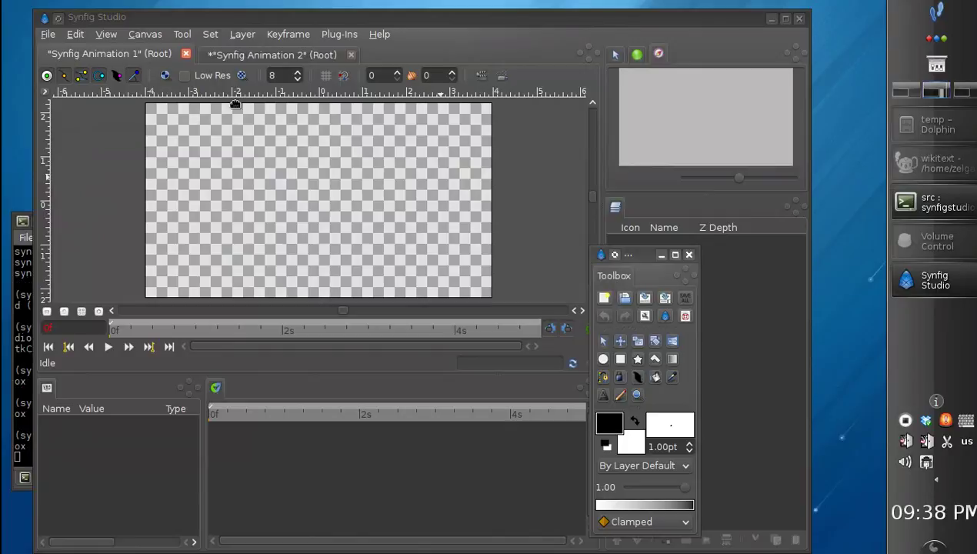
left_click_drag(543, 60, 581, 54)
left_click_drag(581, 54, 580, 54)
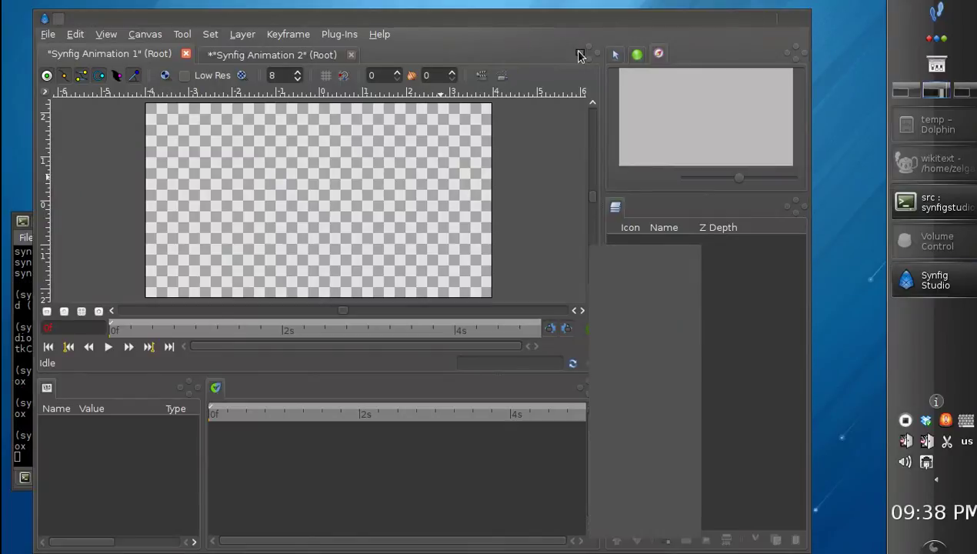
left_click_drag(237, 20, 268, 12)
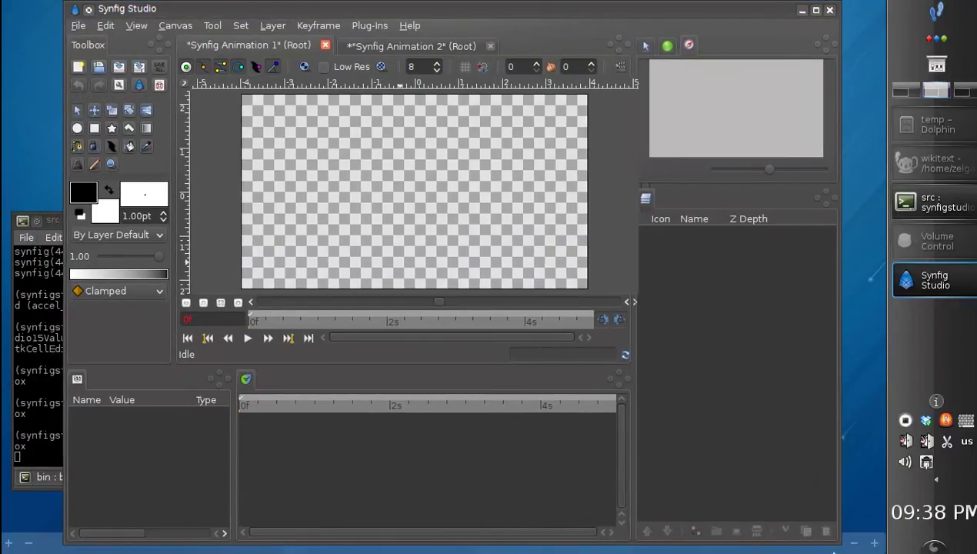
Step: Dock the Canvas MetaData panel as a tab beside Time Track, then move the window left
left_click(79, 25)
mouse_move(103, 381)
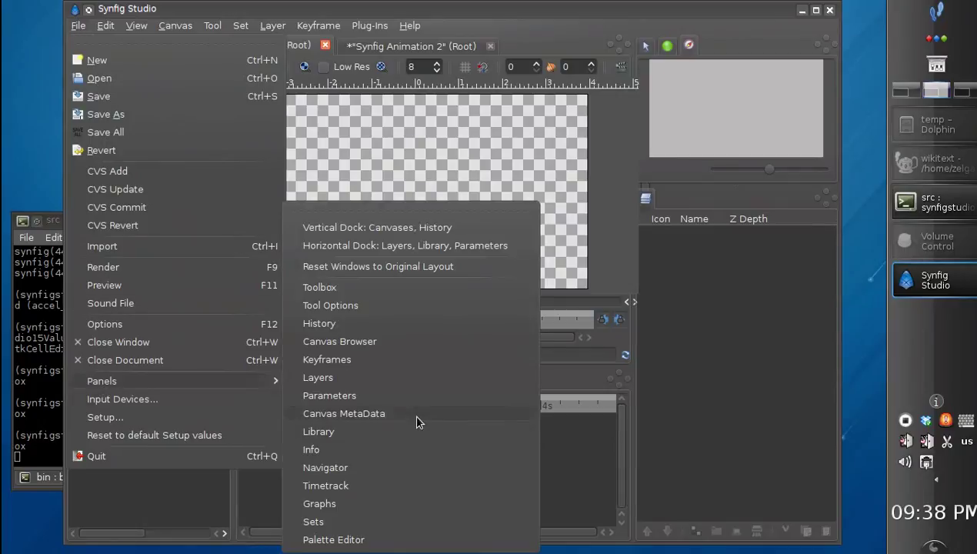
left_click(366, 415)
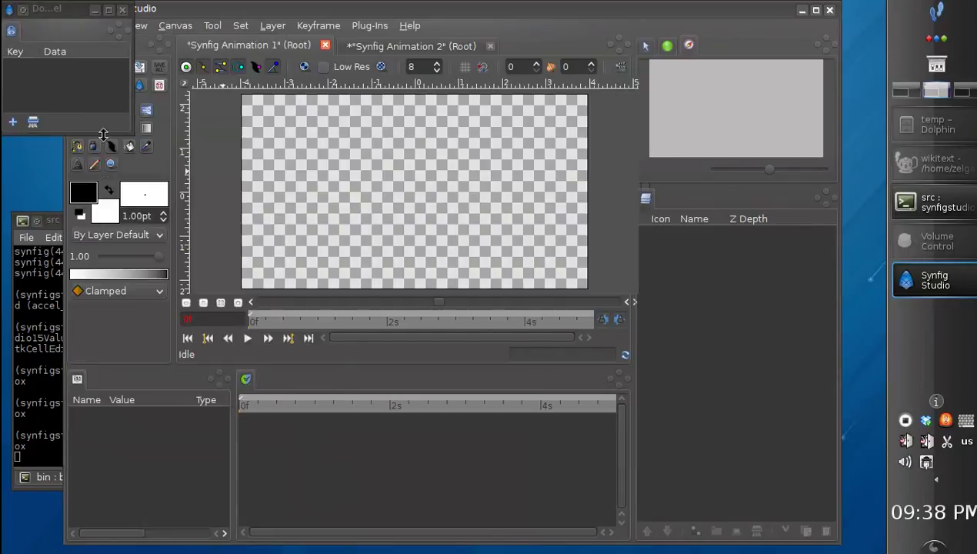
mouse_move(12, 31)
left_mouse_down()
mouse_move(271, 336)
mouse_move(277, 388)
left_mouse_up()
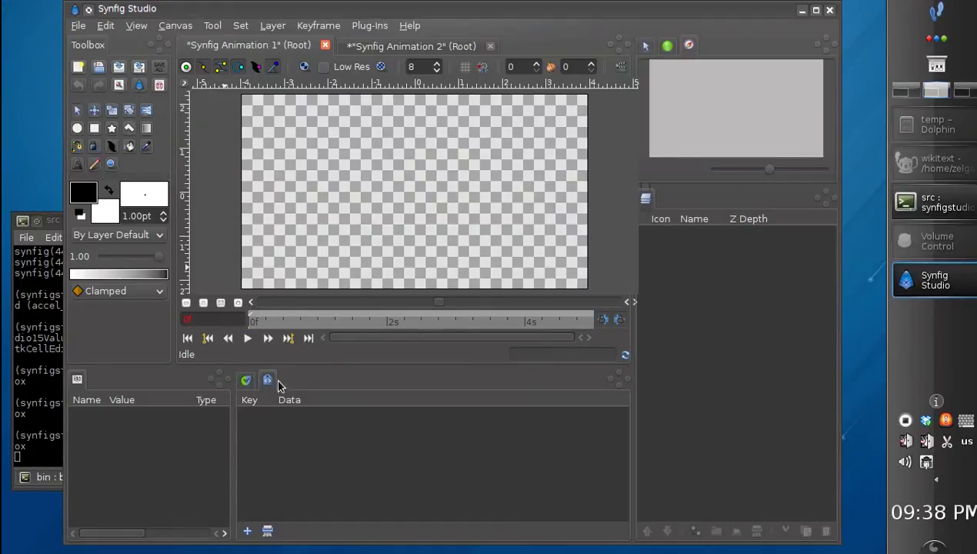
left_click(246, 382)
left_click_drag(482, 27, 428, 17)
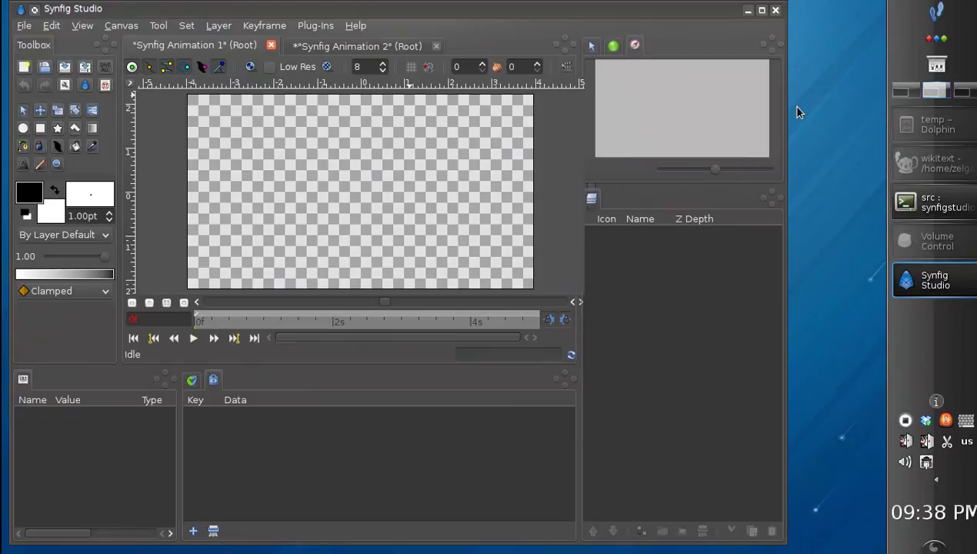
Step: Widen the window, dock Canvas MetaData beside the Navigator, and make the Navigator area taller
mouse_move(786, 107)
left_mouse_down()
mouse_move(794, 111)
mouse_move(777, 112)
left_mouse_up()
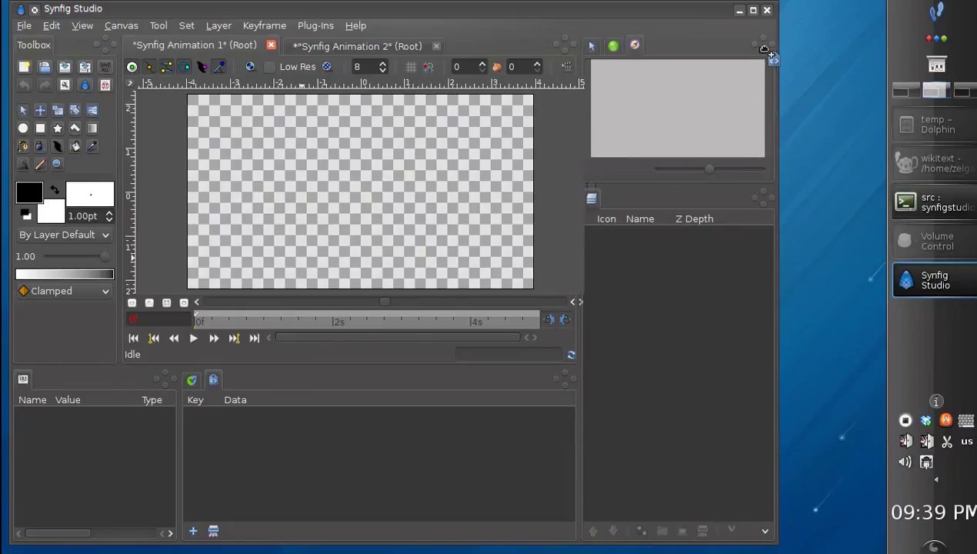
left_click_drag(774, 45, 767, 45)
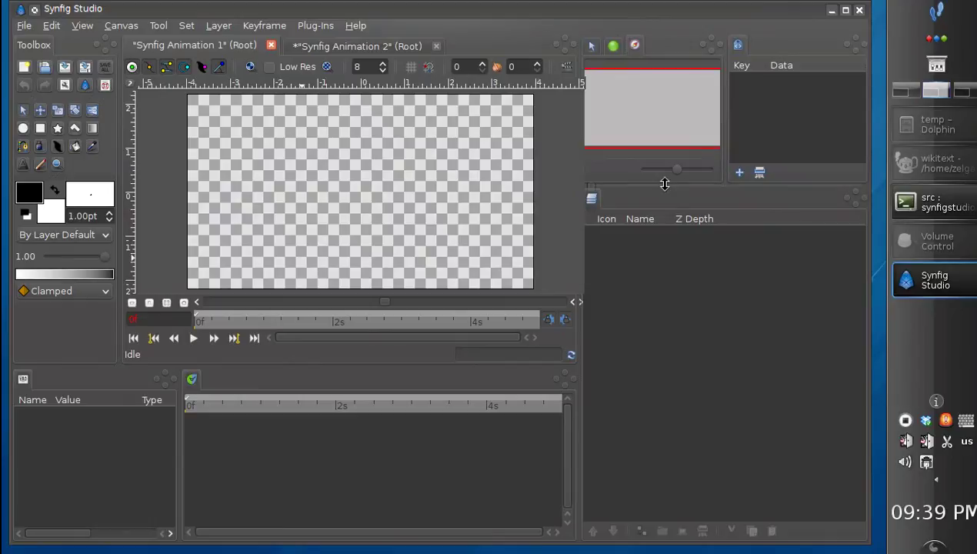
left_click_drag(665, 189, 638, 220)
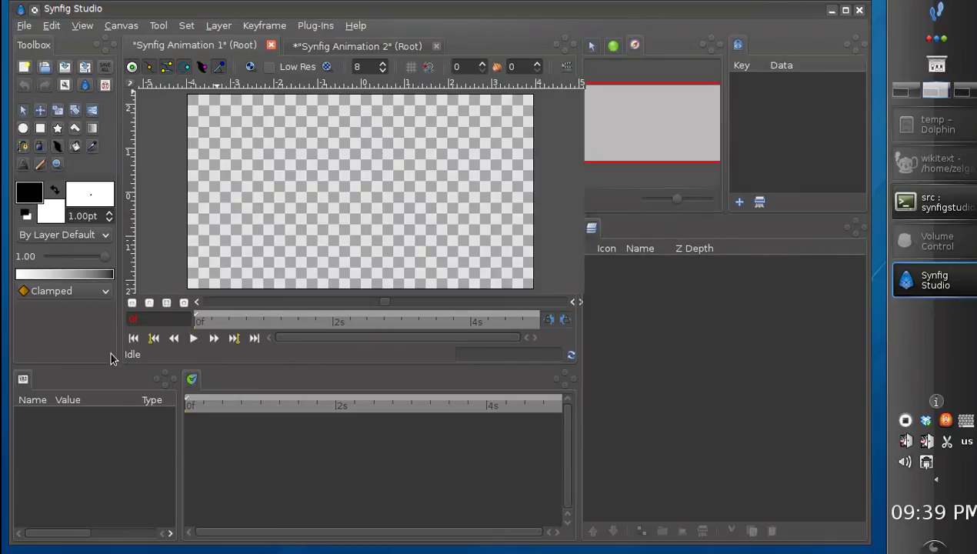
mouse_move(191, 378)
left_mouse_down()
mouse_move(543, 123)
mouse_move(564, 43)
left_mouse_up()
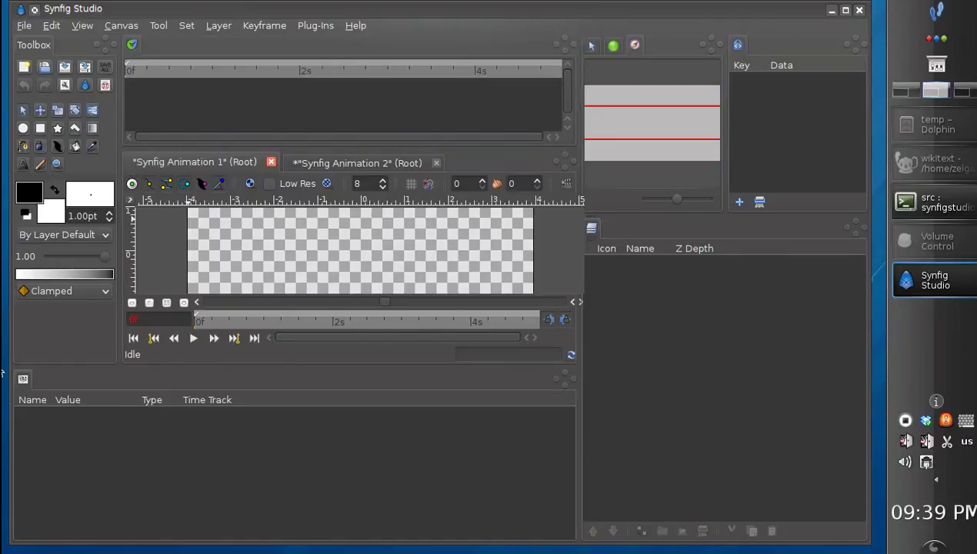
Step: Dock Params beside Time Track above the canvas, resize the panes, and group MetaData with Layers
mouse_move(23, 378)
left_mouse_down()
mouse_move(490, 61)
mouse_move(553, 44)
left_mouse_up()
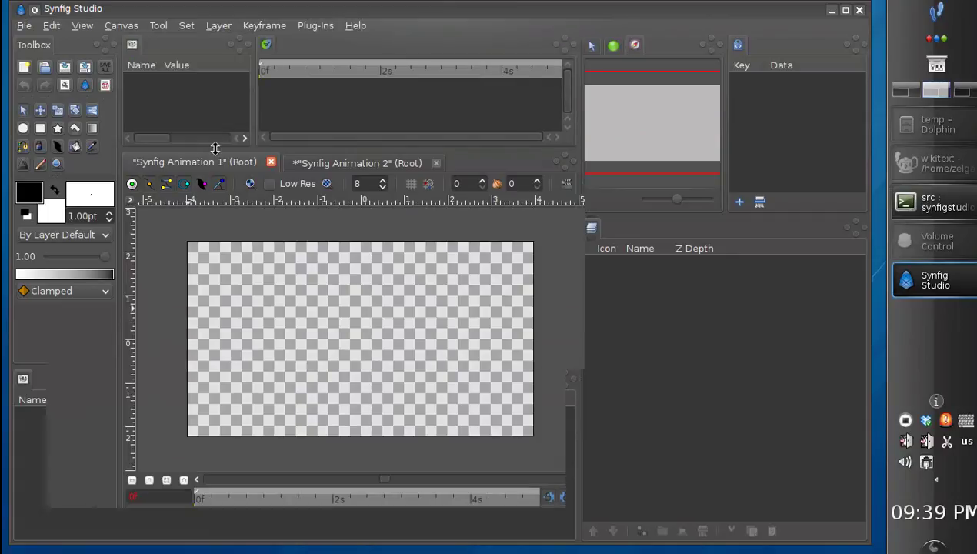
left_click_drag(216, 148, 216, 182)
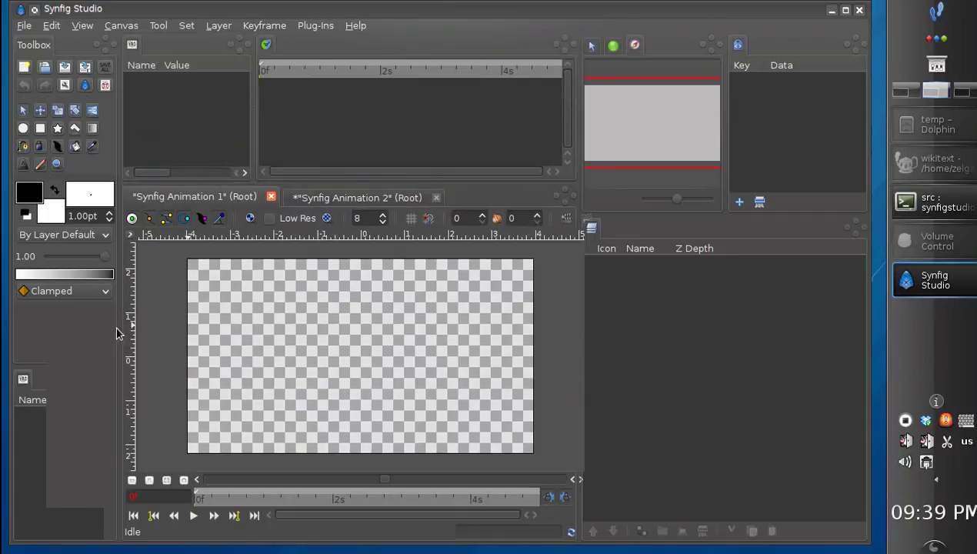
left_click_drag(121, 332, 127, 330)
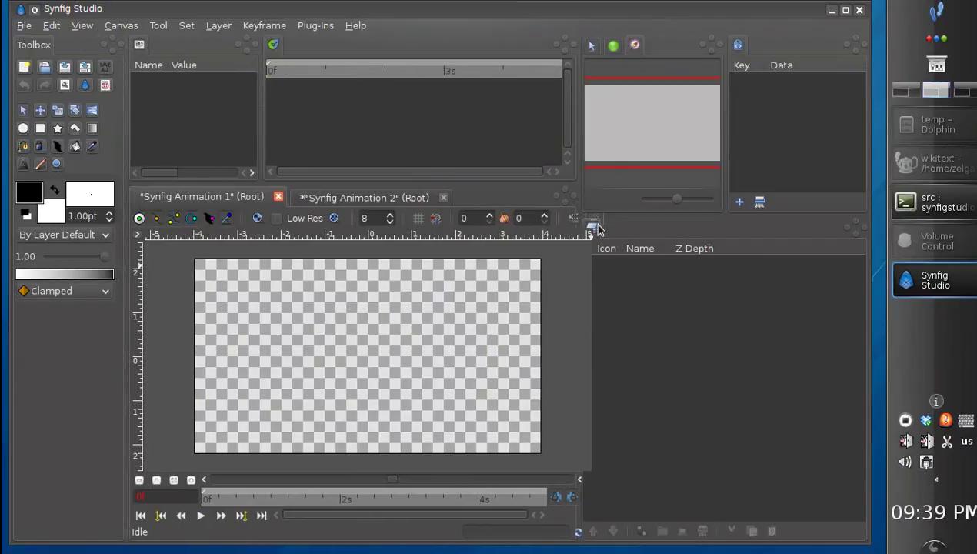
left_click_drag(580, 182, 625, 182)
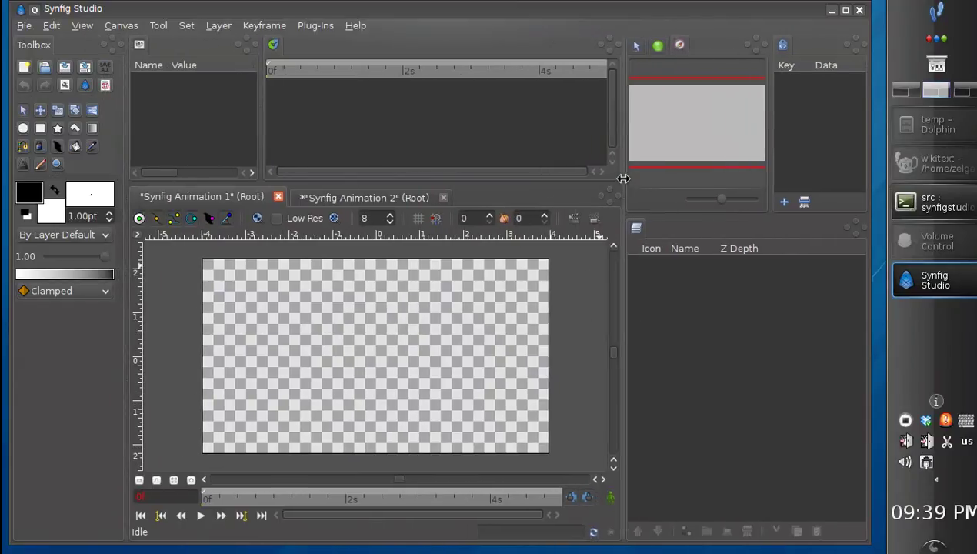
mouse_move(784, 47)
left_mouse_down()
mouse_move(658, 232)
mouse_move(696, 231)
left_mouse_up()
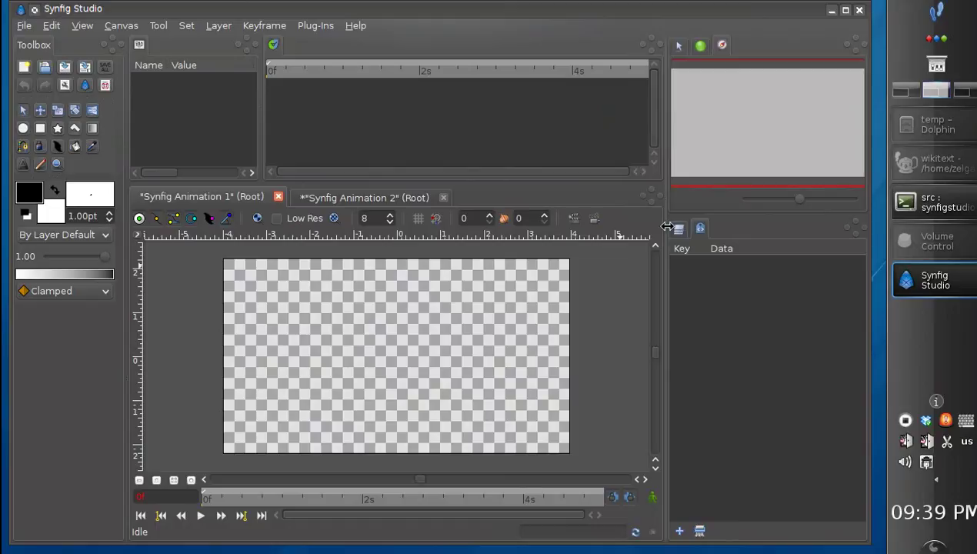
left_click_drag(281, 15, 279, 15)
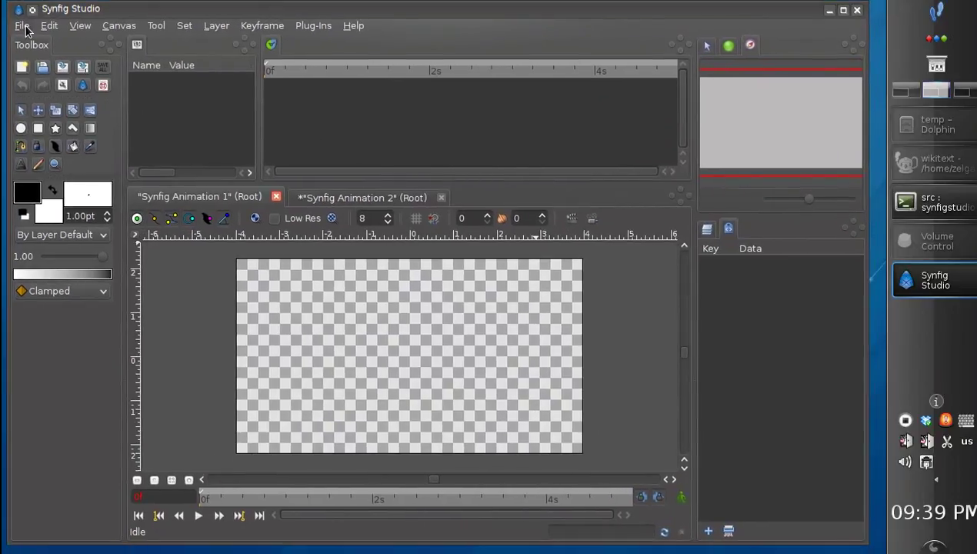
Step: Quit Synfig Studio, saving the animation, then rerun synfigstudio from the terminal
left_click(25, 26)
left_click(36, 455)
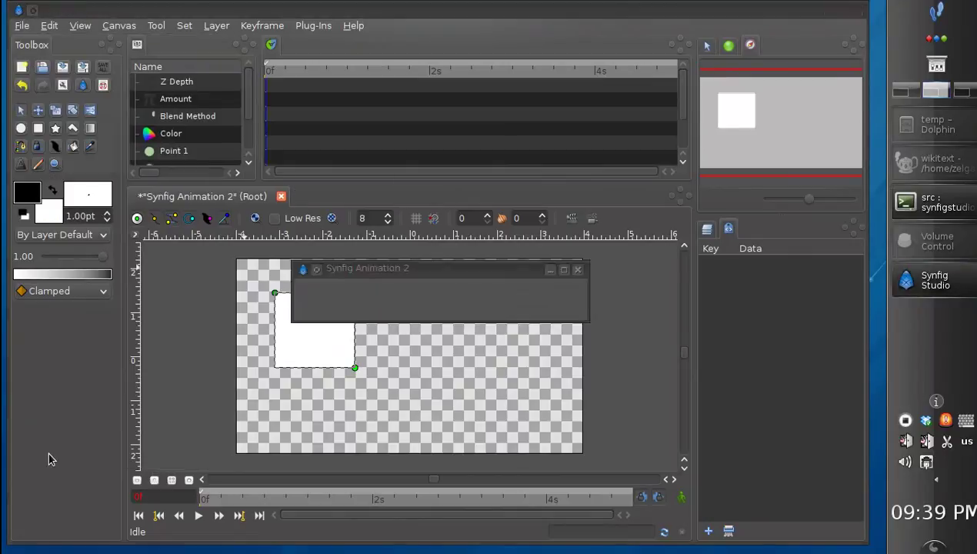
left_click(440, 305)
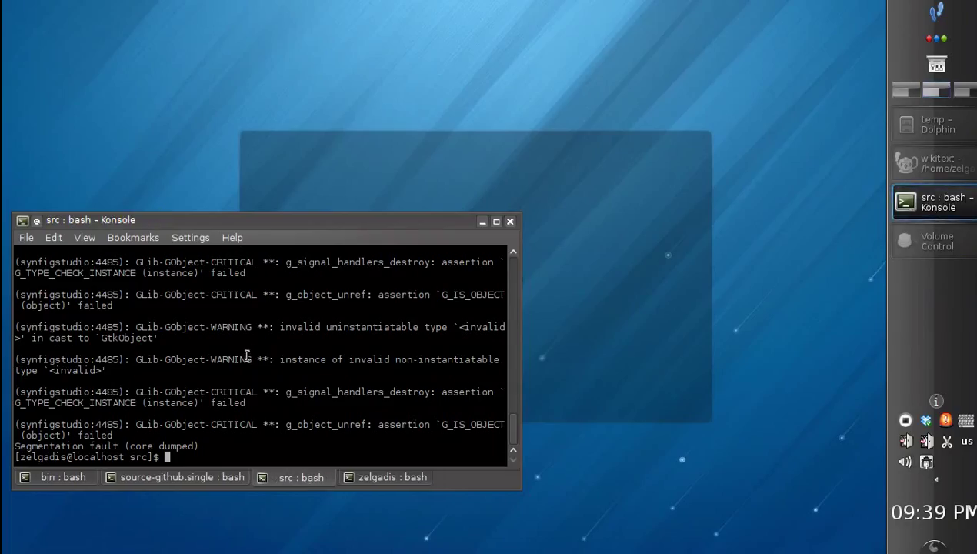
key("Up")
key("Return")
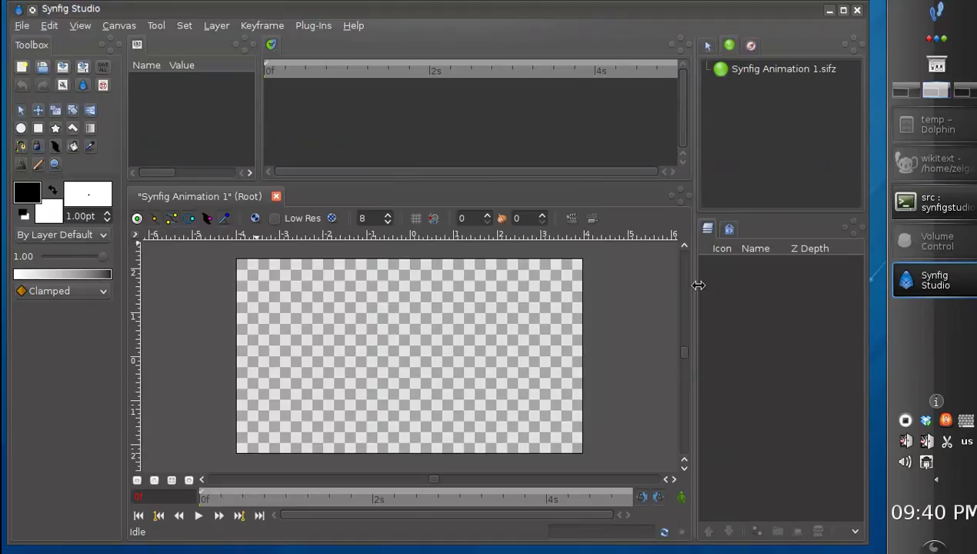
Step: Widen the canvas slightly and make the panels above it taller
left_click_drag(696, 290, 702, 289)
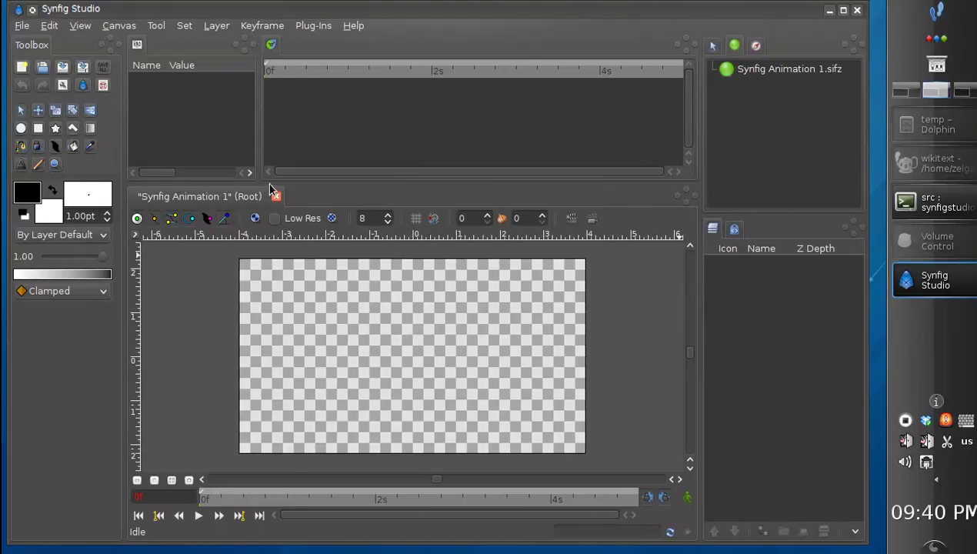
left_click_drag(271, 184, 269, 201)
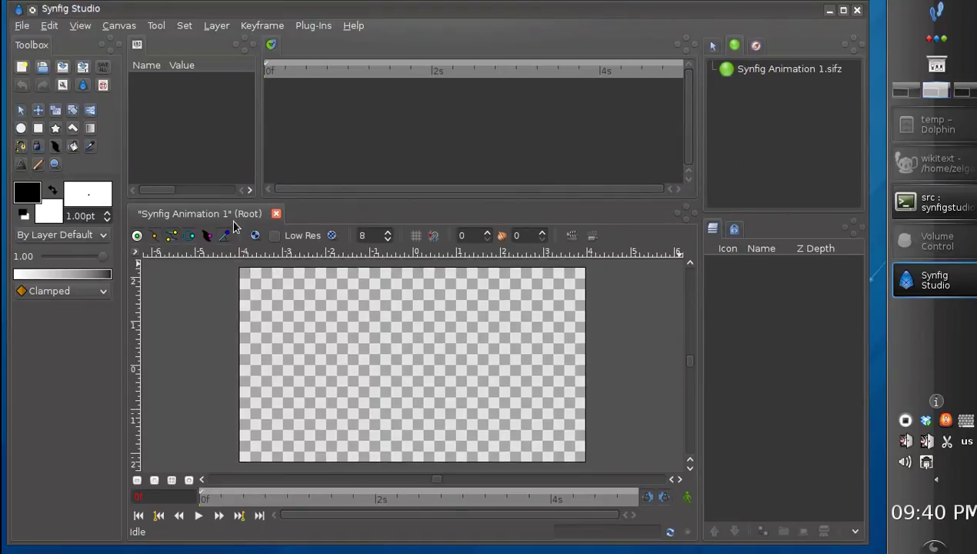
left_click_drag(182, 14, 183, 14)
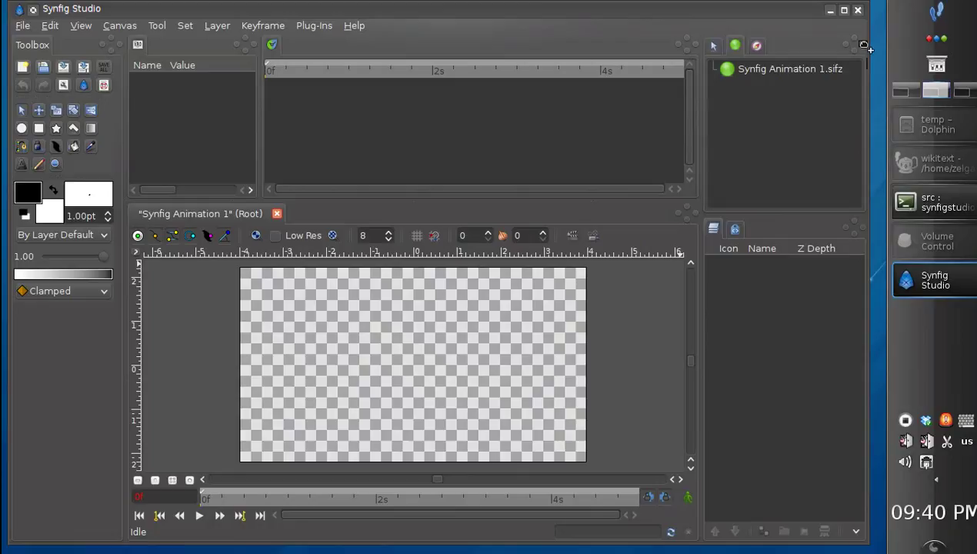
Step: Dock the Toolbox beside the Canvas Browser, widen the window, then move it to the left column
left_click_drag(861, 46, 805, 173)
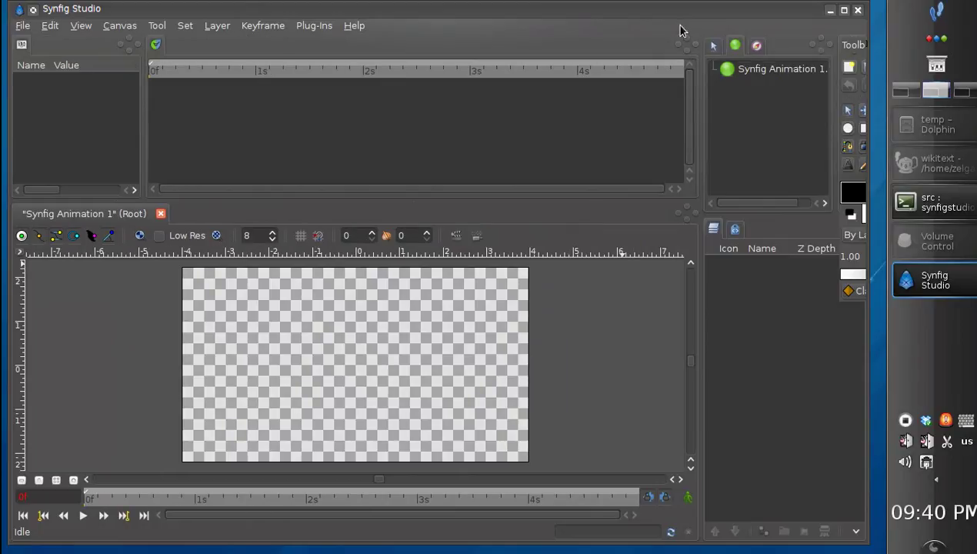
left_click_drag(678, 23, 667, 21)
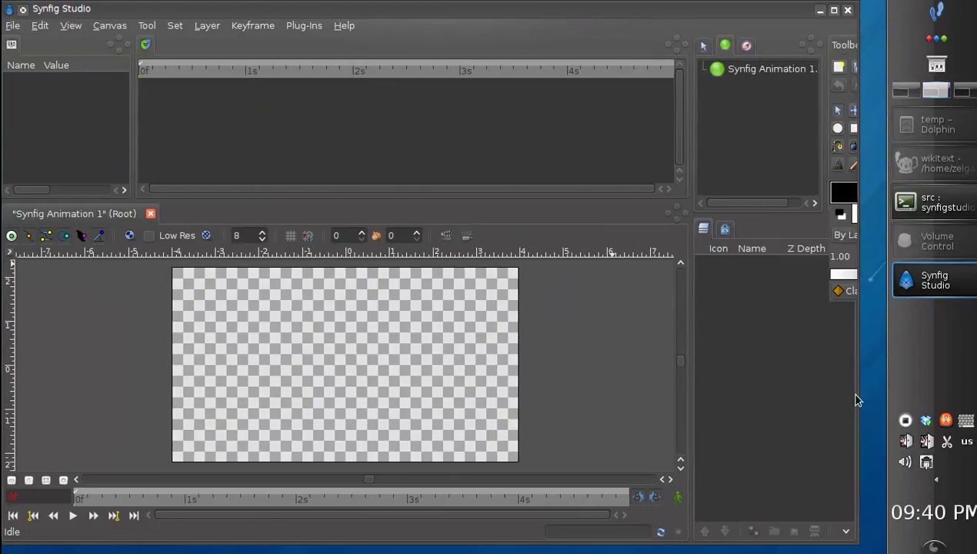
left_click_drag(858, 395, 886, 394)
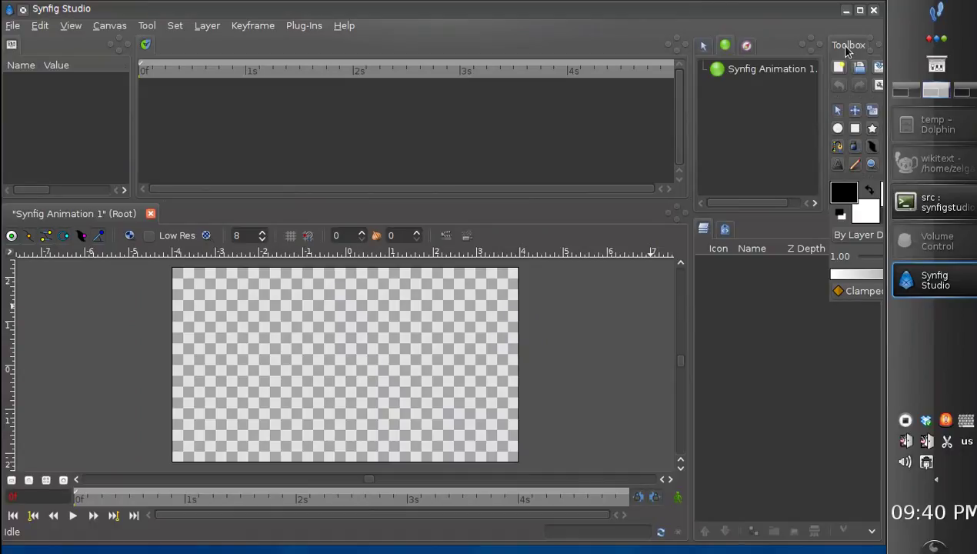
left_click_drag(847, 50, 109, 46)
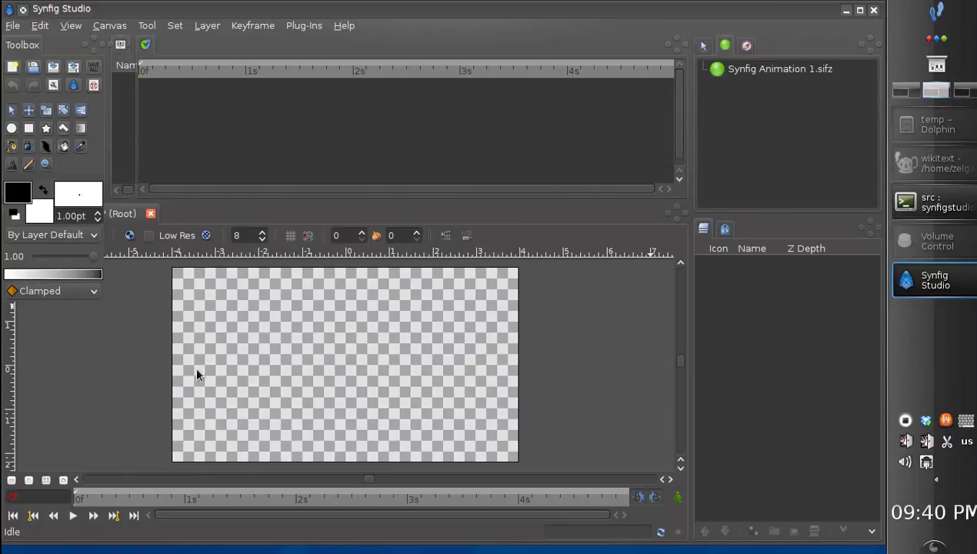
Step: Stop Synfig Studio with Ctrl+C in Konsole and rerun synfigstudio
left_click(935, 203)
key("ctrl+c")
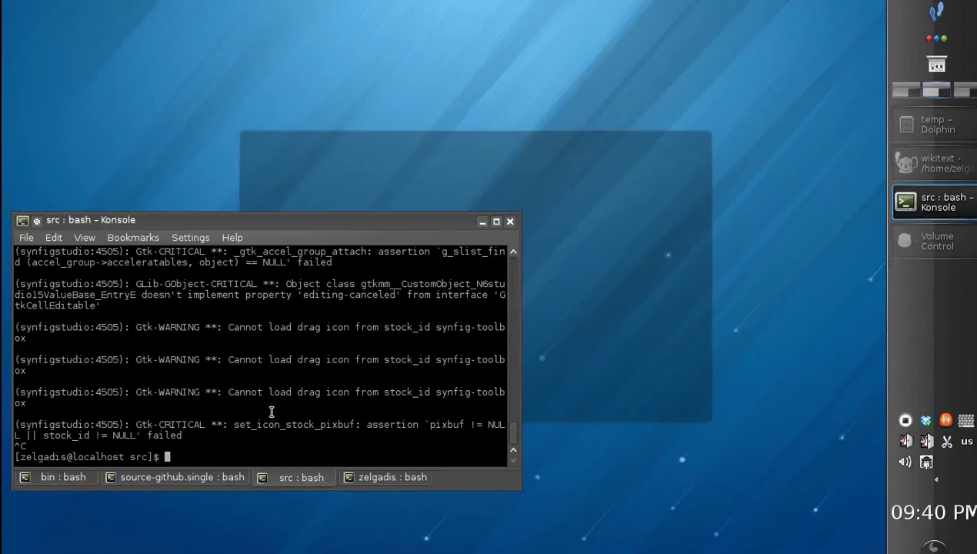
key("Up")
key("Return")
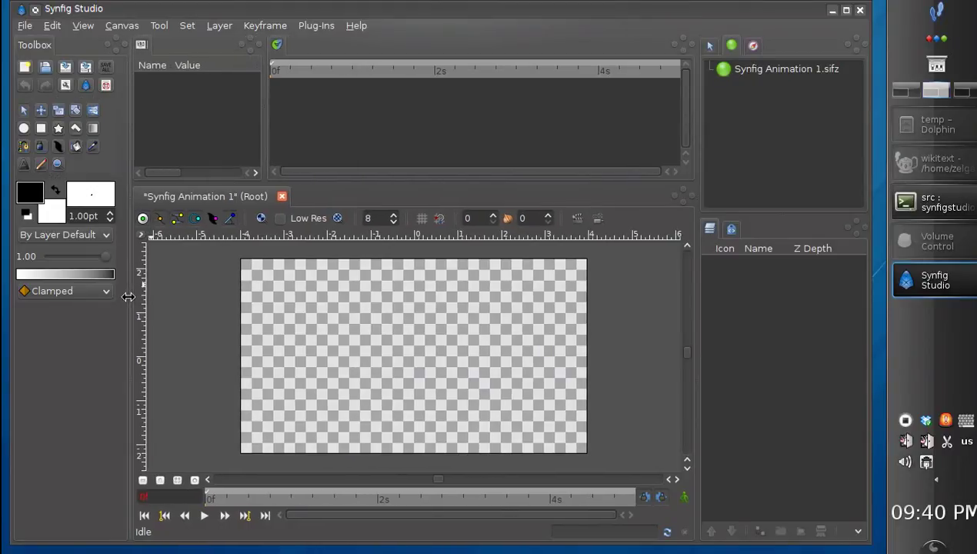
left_click_drag(128, 294, 127, 294)
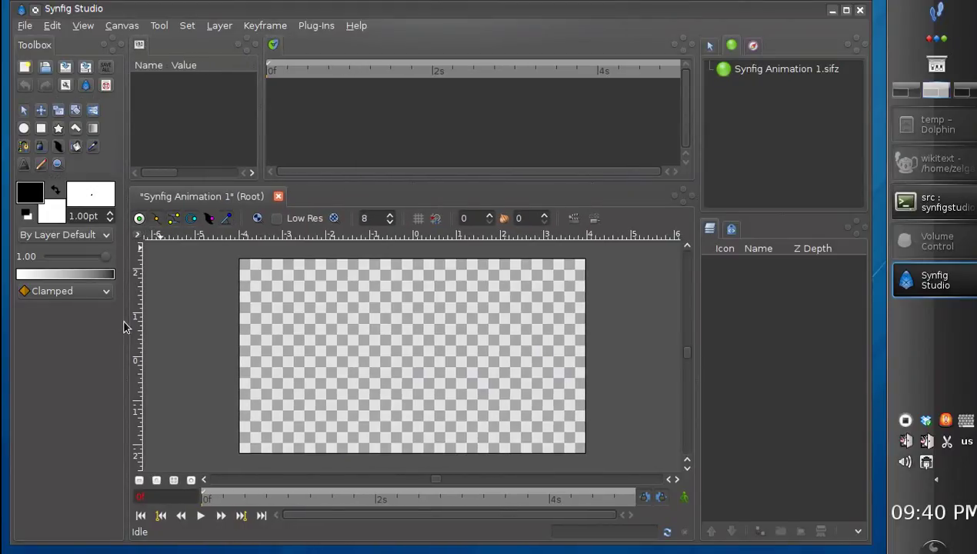
left_click_drag(637, 21, 637, 30)
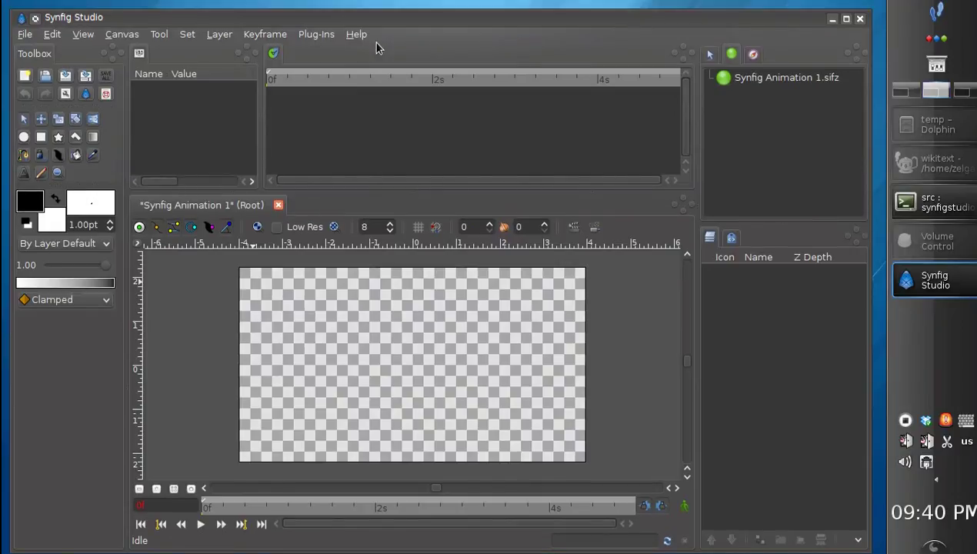
left_click(25, 35)
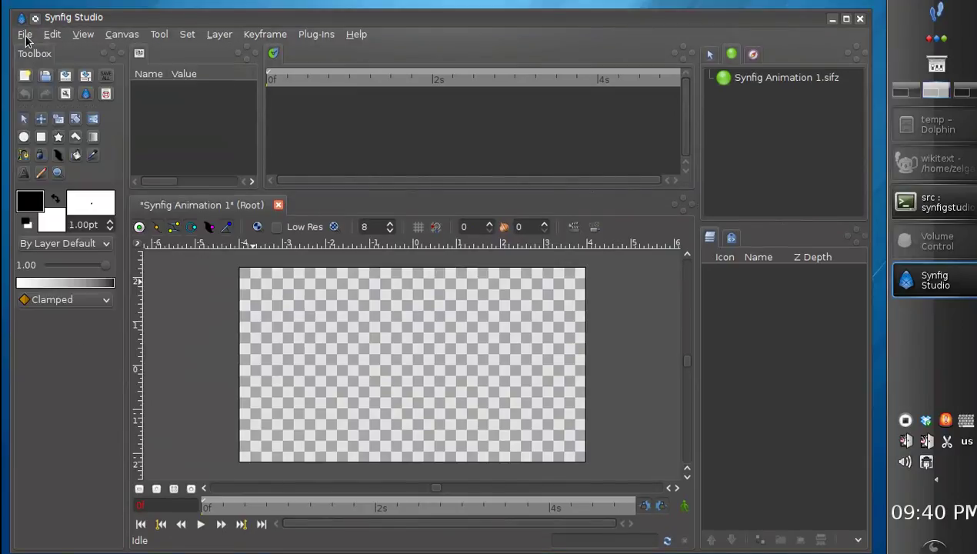